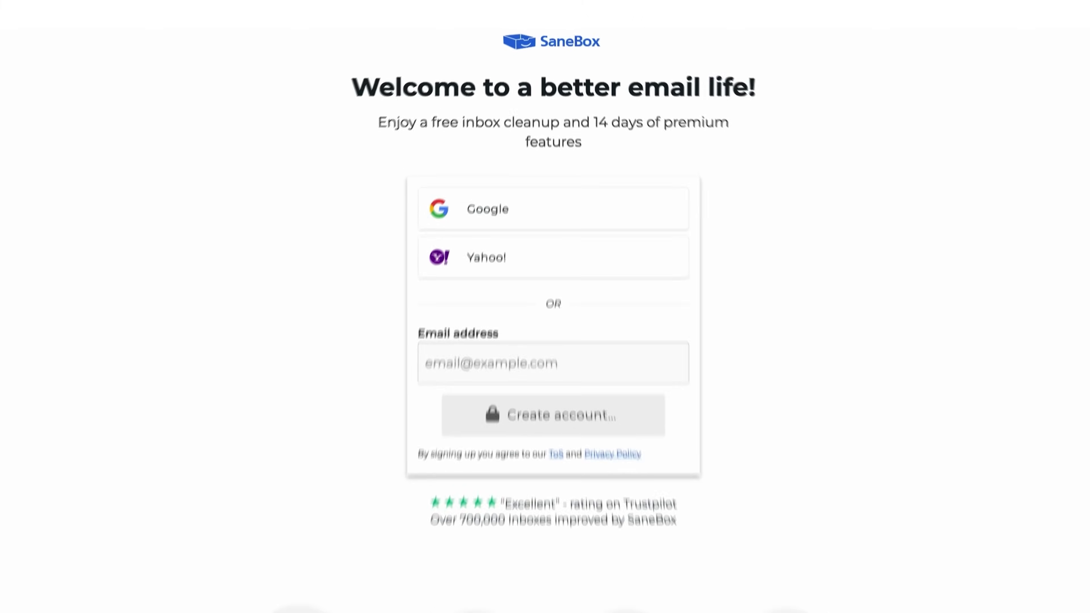
Enter the Gmail address and create a SaneBox account with it
{"action": "left_click", "coordinate": [653, 299]}
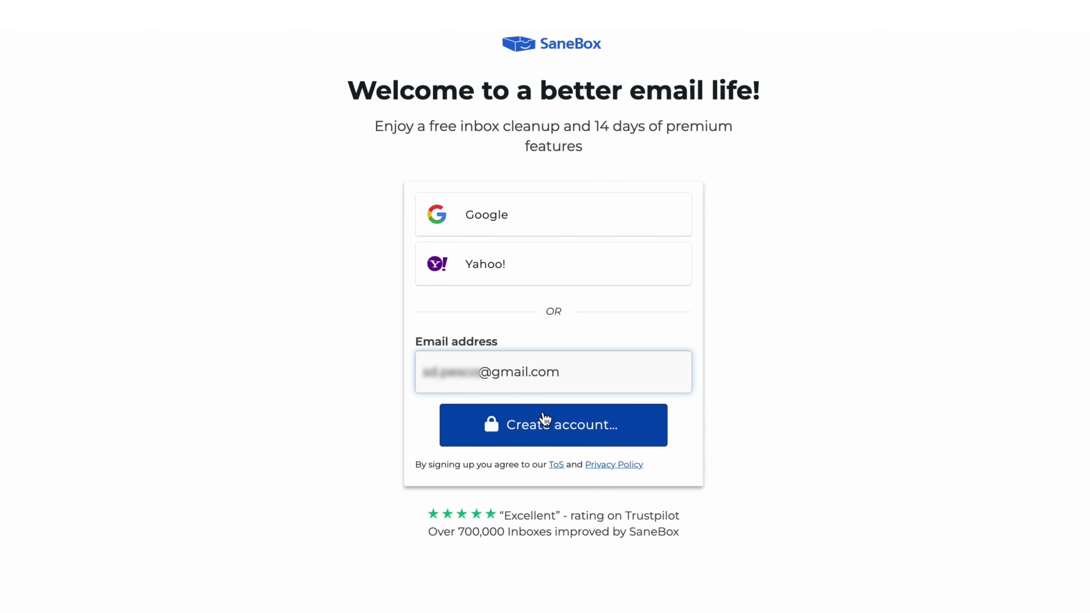
{"action": "left_click", "coordinate": [547, 419]}
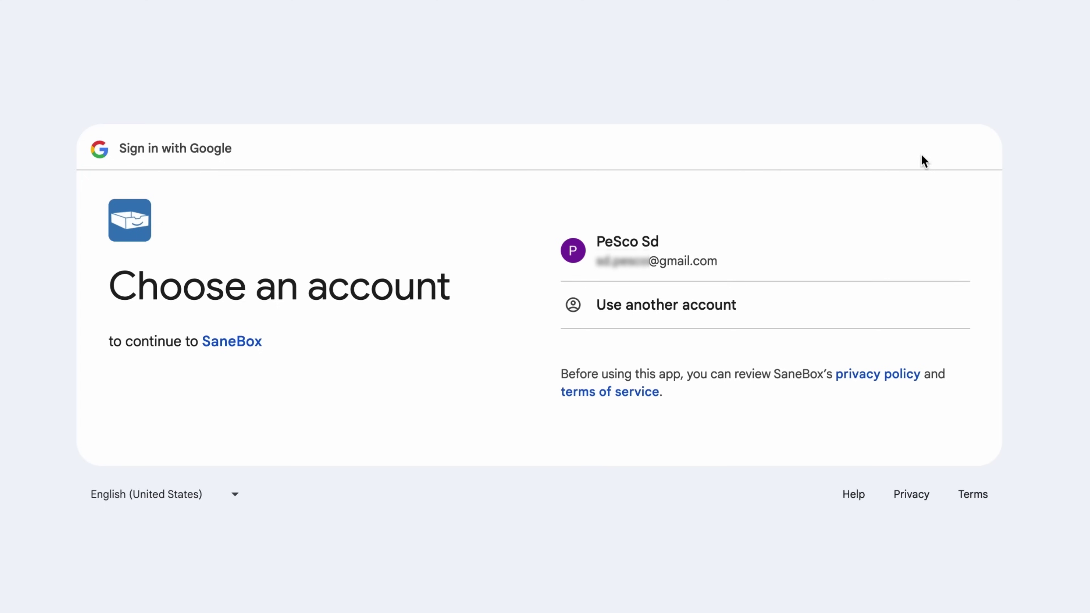
Sign in with the Google account, grant SaneBox access, and play the Getting Started video
{"action": "left_click", "coordinate": [752, 224]}
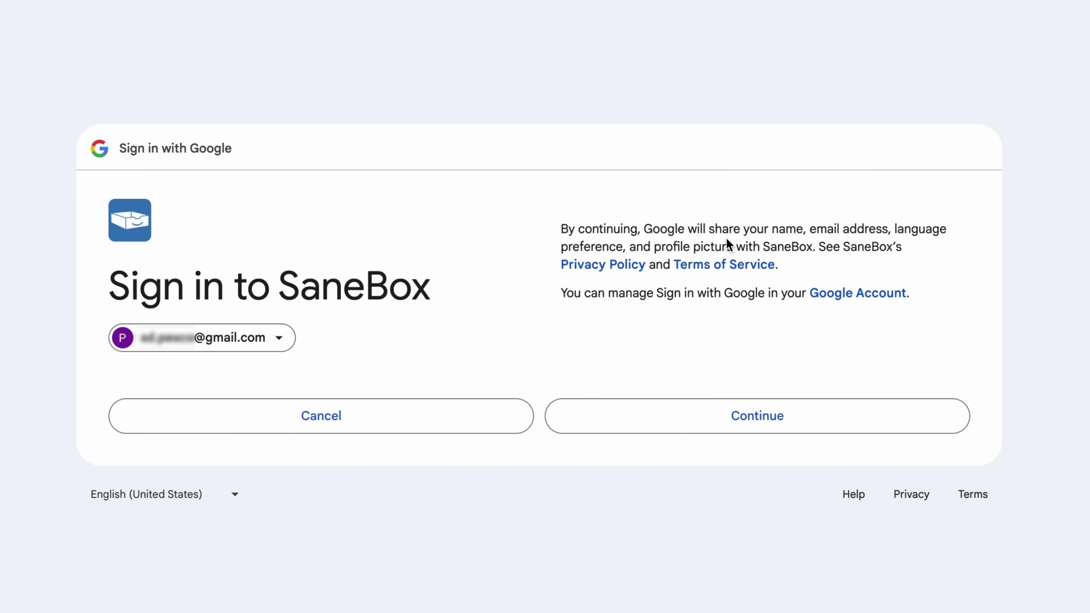
{"action": "left_click", "coordinate": [690, 423]}
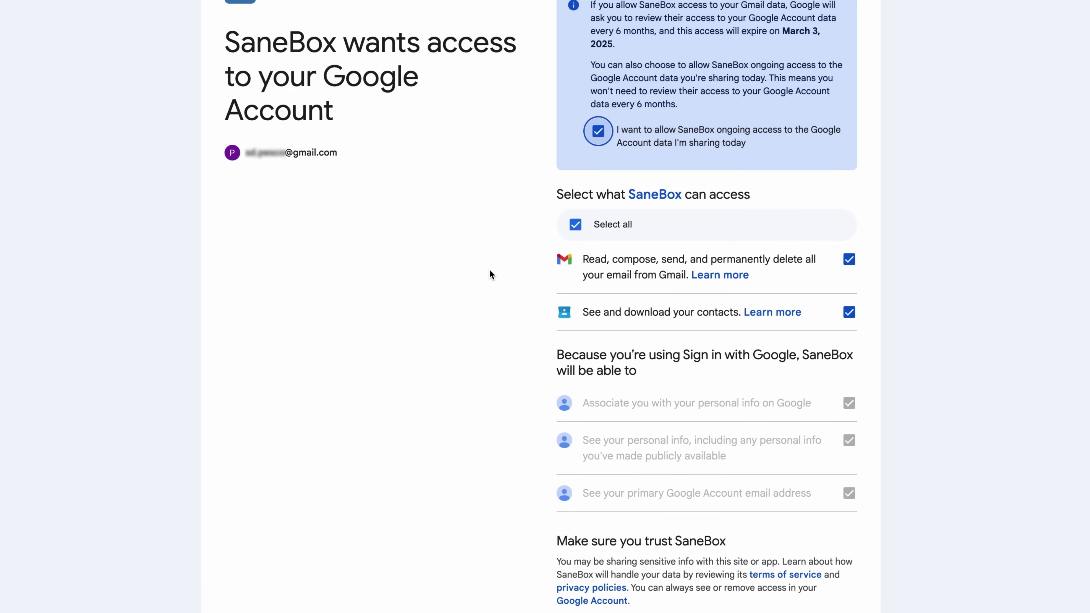
{"action": "scroll", "coordinate": [490, 271], "scroll_direction": "down", "scroll_amount": 3}
{"action": "left_click", "coordinate": [605, 520]}
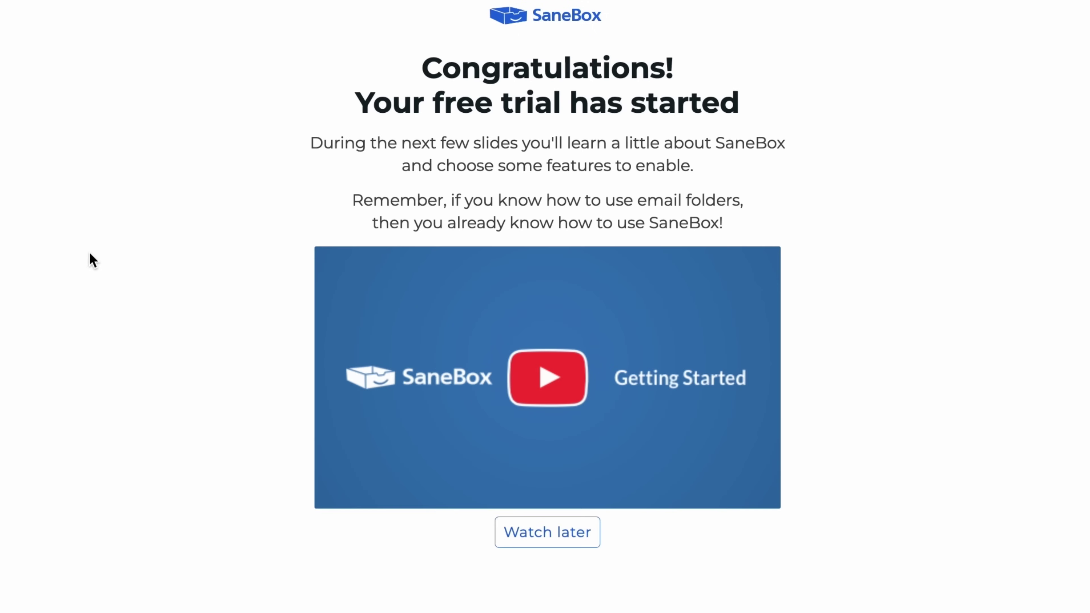
{"action": "left_click", "coordinate": [577, 393]}
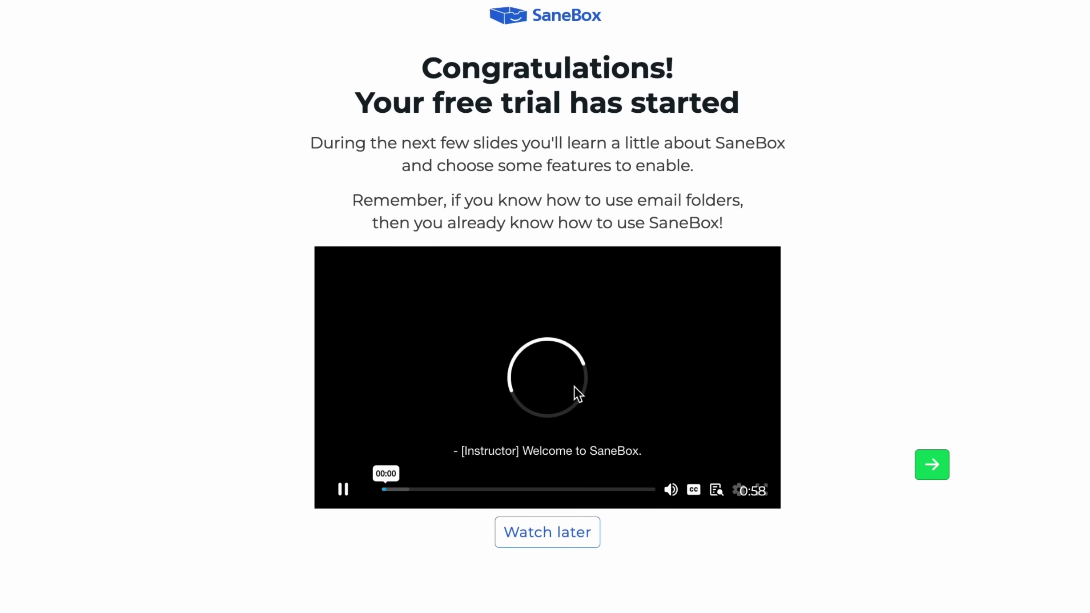
{"action": "left_click", "coordinate": [925, 468]}
{"action": "left_click", "coordinate": [619, 503]}
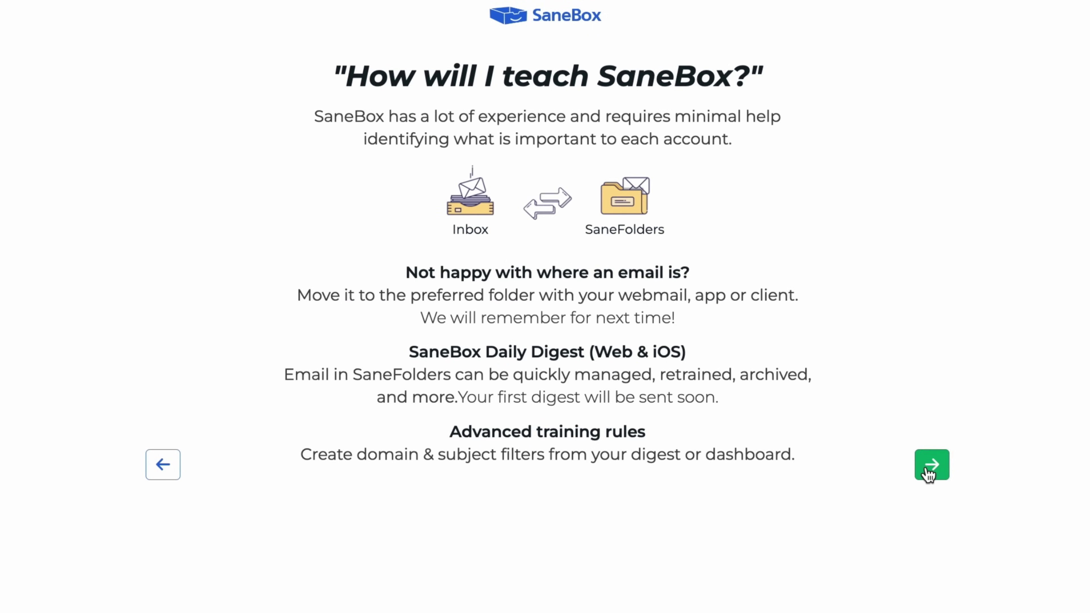
{"action": "left_click", "coordinate": [928, 473]}
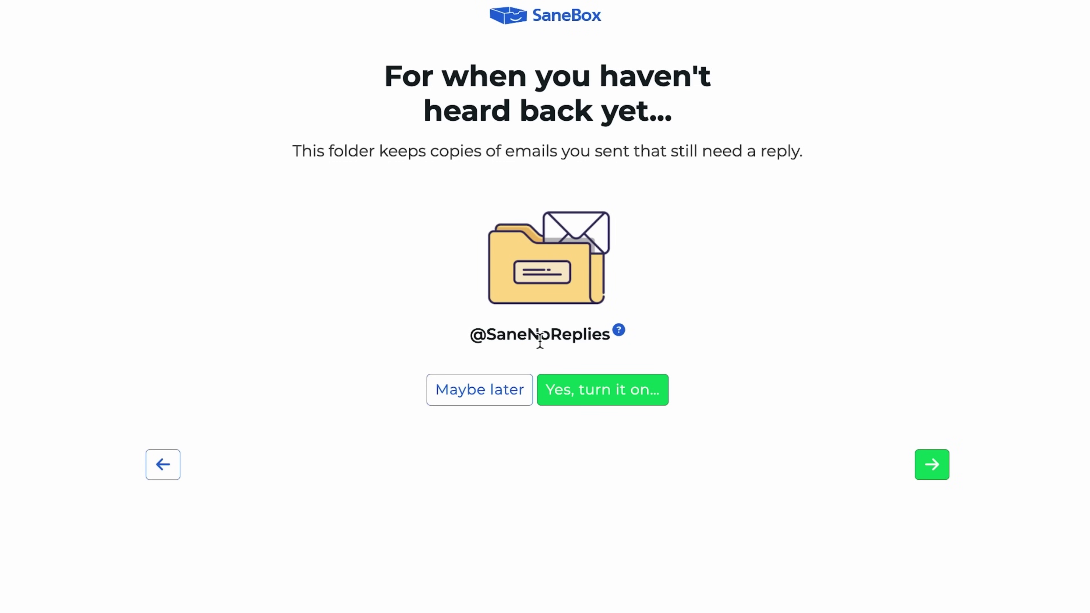
{"action": "left_click", "coordinate": [618, 398]}
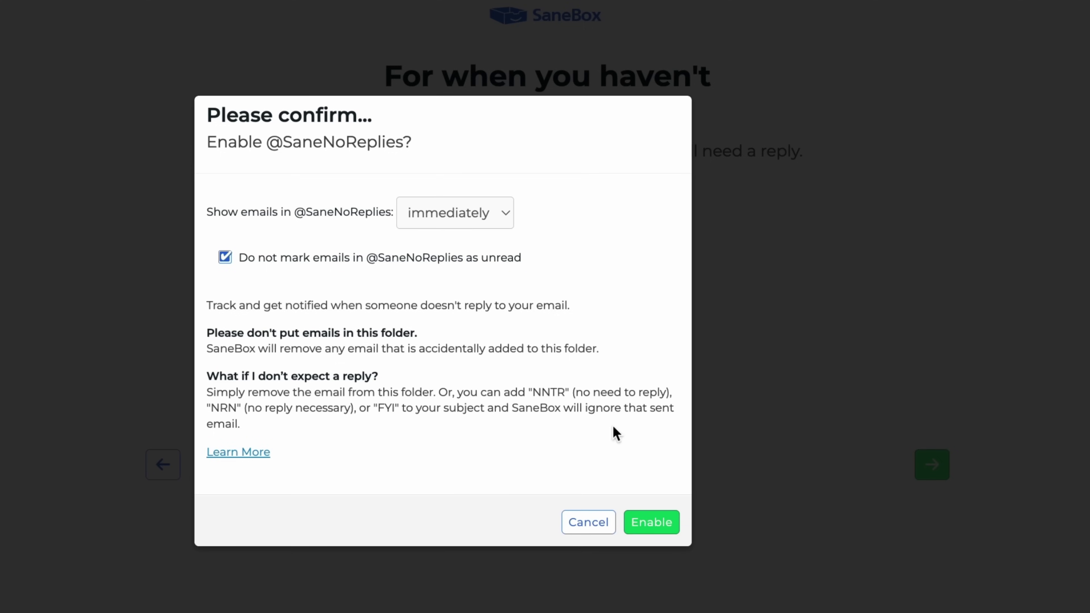
{"action": "left_click", "coordinate": [641, 515]}
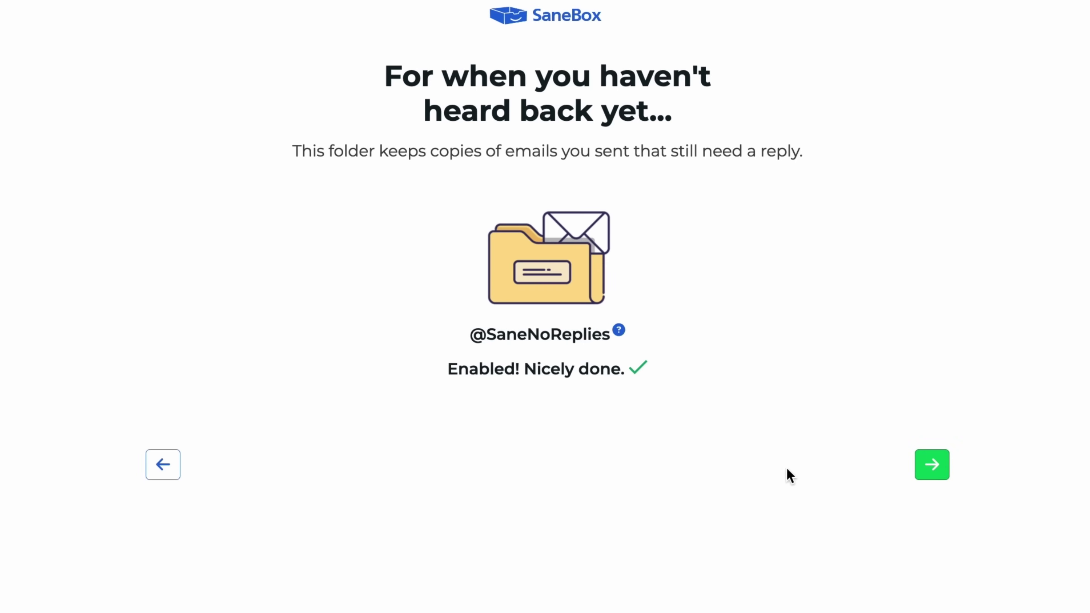
{"action": "left_click", "coordinate": [931, 464]}
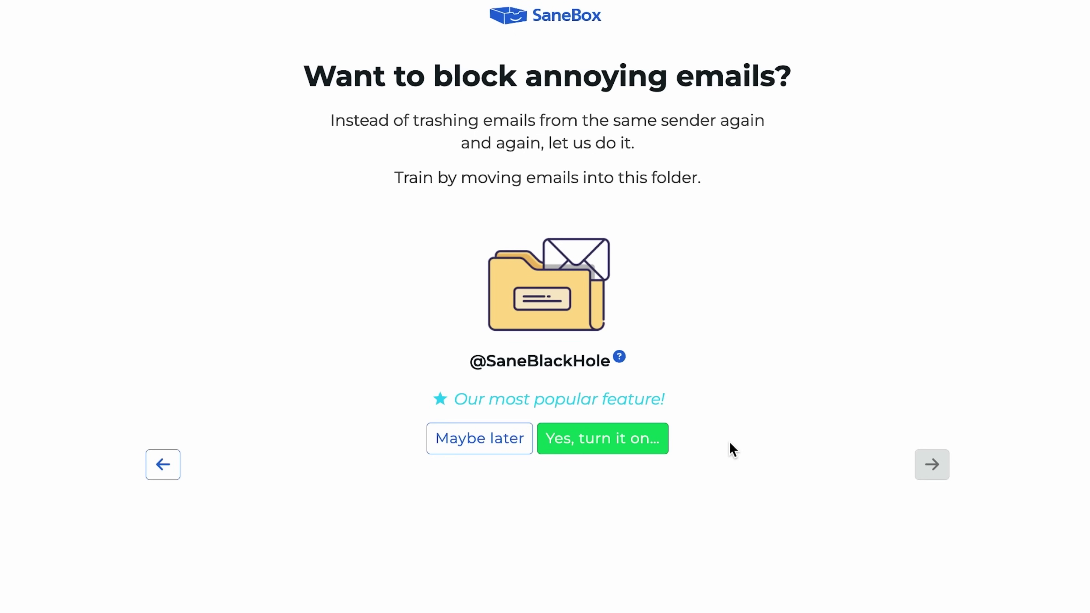
{"action": "left_click", "coordinate": [653, 446]}
{"action": "left_click", "coordinate": [651, 440]}
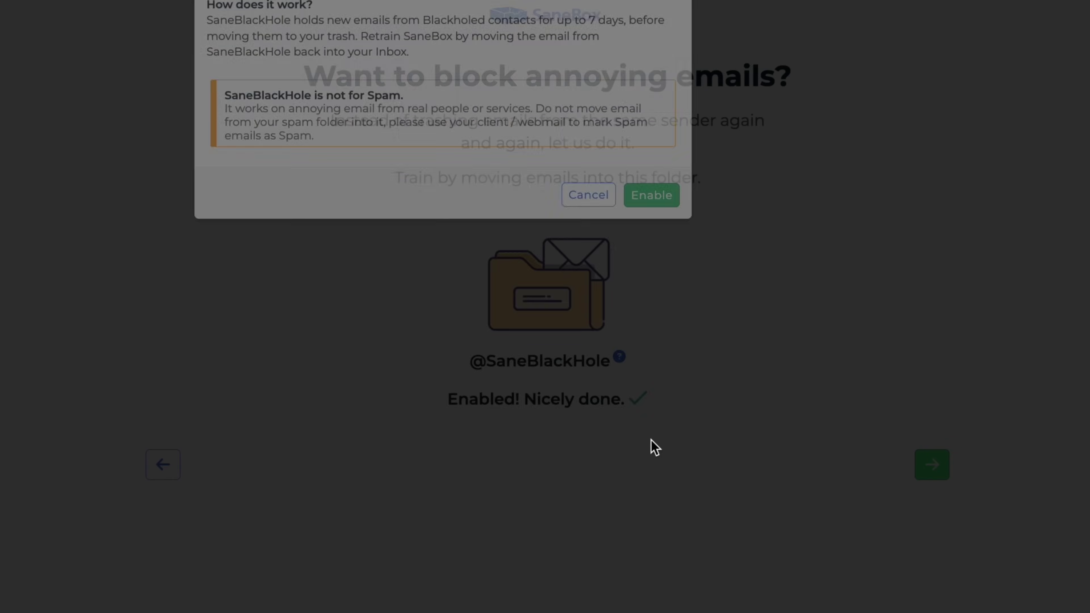
{"action": "left_click", "coordinate": [929, 468]}
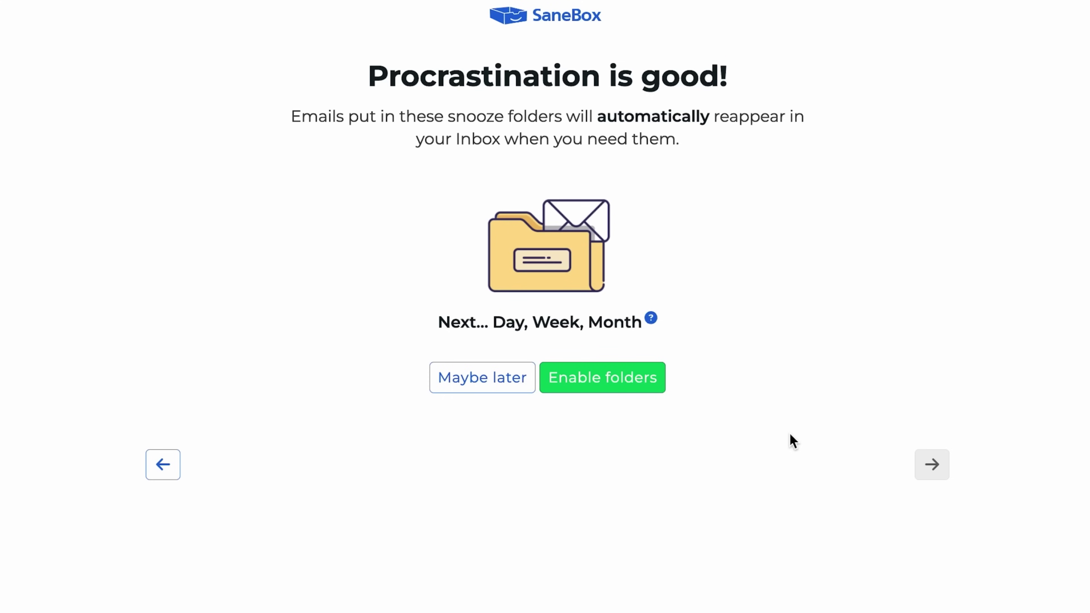
{"action": "left_click", "coordinate": [661, 382]}
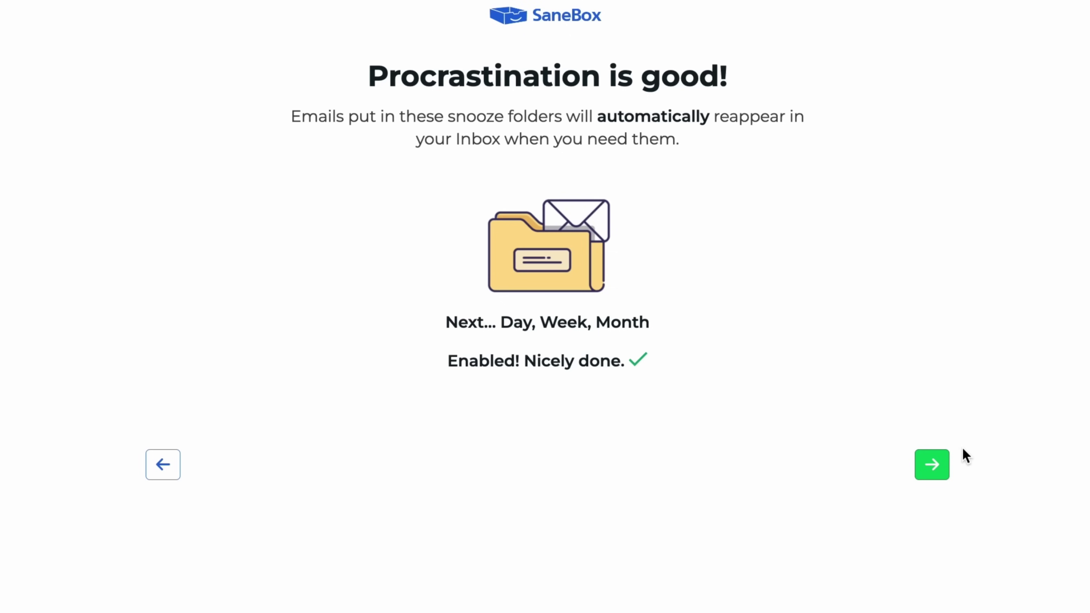
{"action": "left_click", "coordinate": [936, 476]}
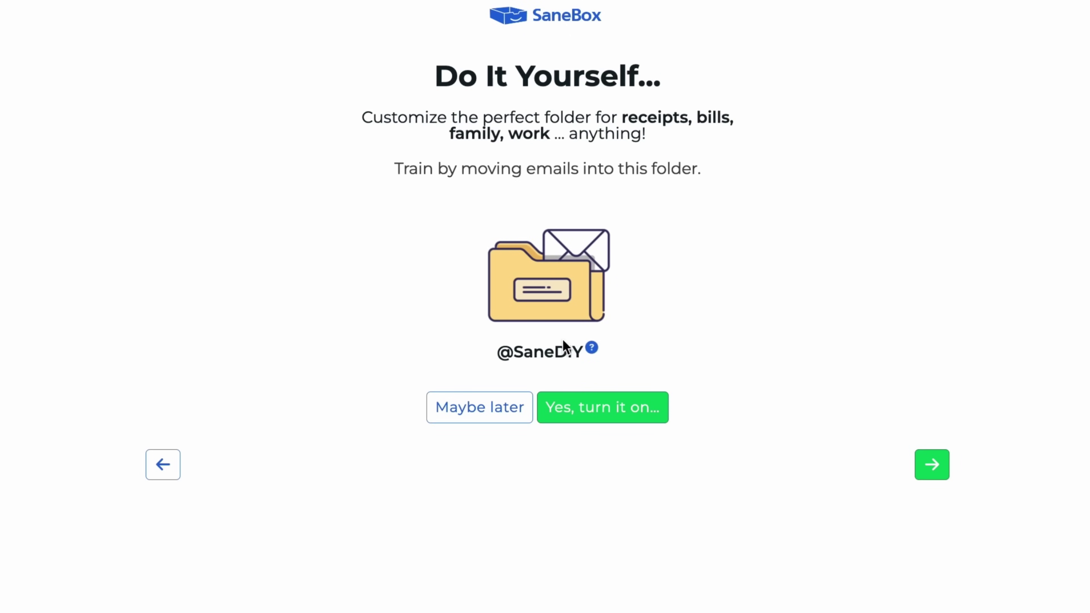
{"action": "left_click", "coordinate": [478, 411]}
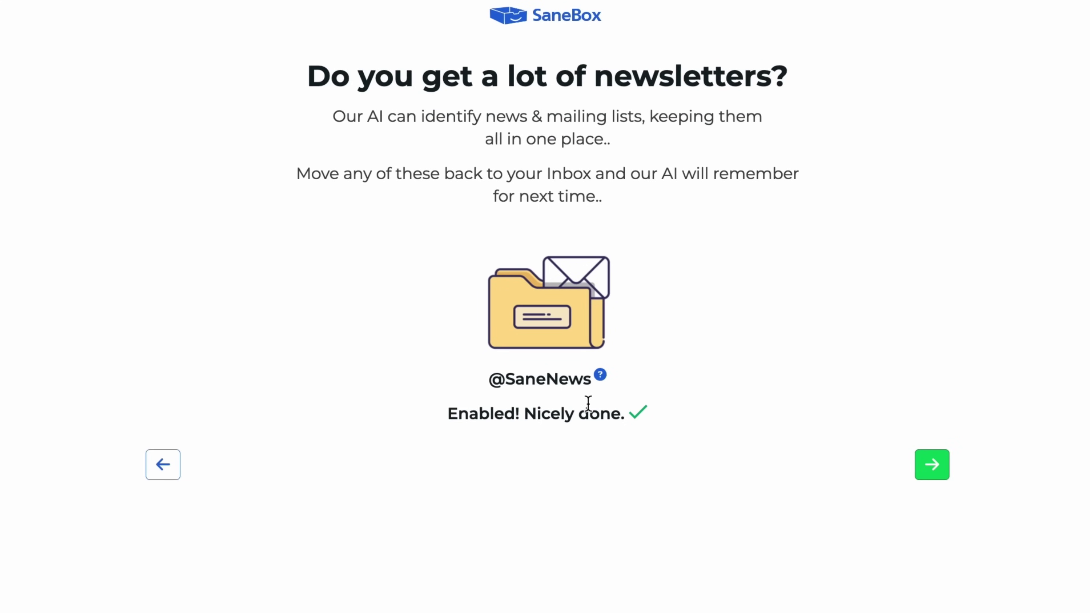
{"action": "left_click", "coordinate": [945, 472]}
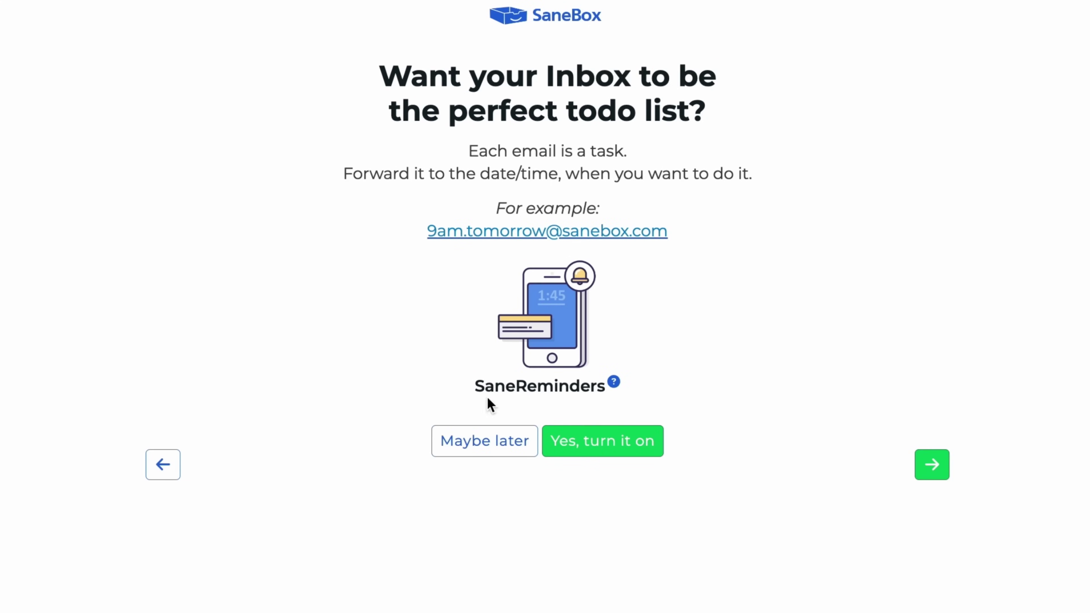
{"action": "left_click", "coordinate": [481, 445]}
{"action": "left_click", "coordinate": [917, 462]}
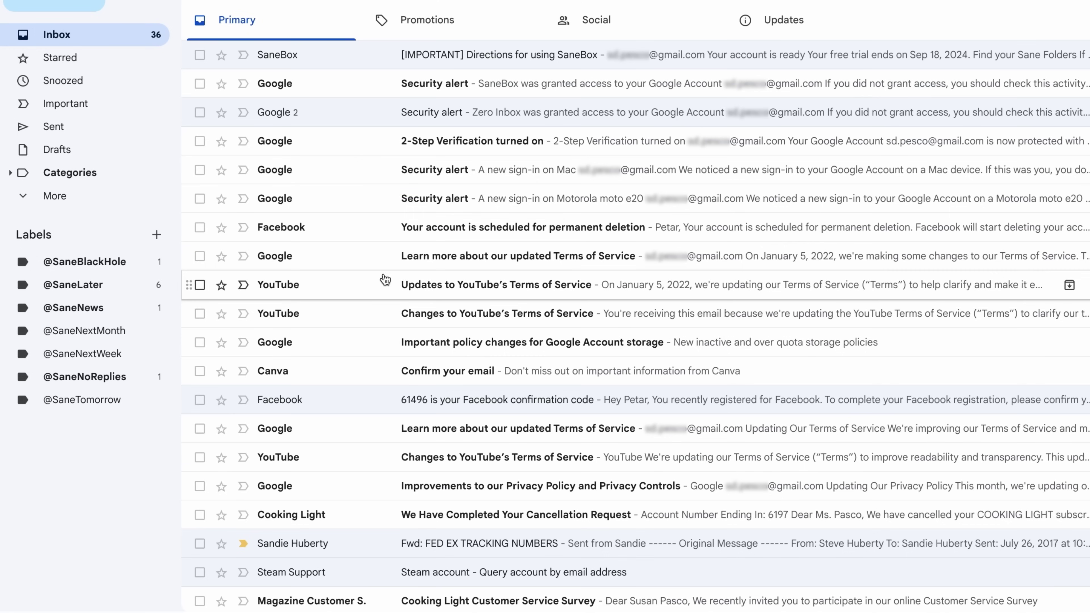
{"action": "left_click_drag", "start_coordinate": [382, 282], "coordinate": [105, 492]}
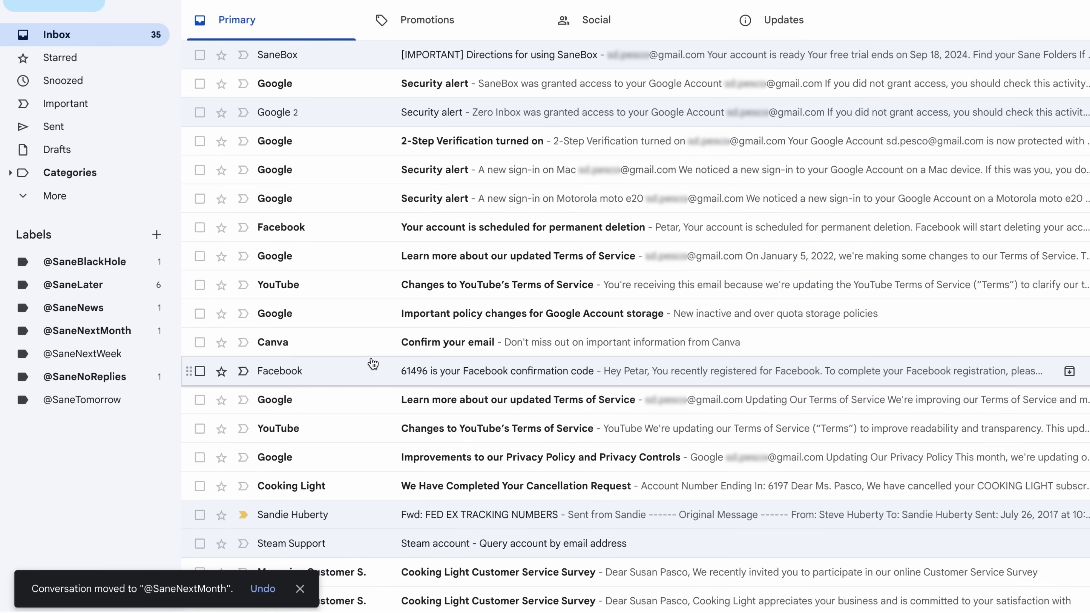
{"action": "scroll", "coordinate": [372, 363], "scroll_direction": "down", "scroll_amount": 1}
{"action": "left_click_drag", "start_coordinate": [392, 488], "coordinate": [110, 353]}
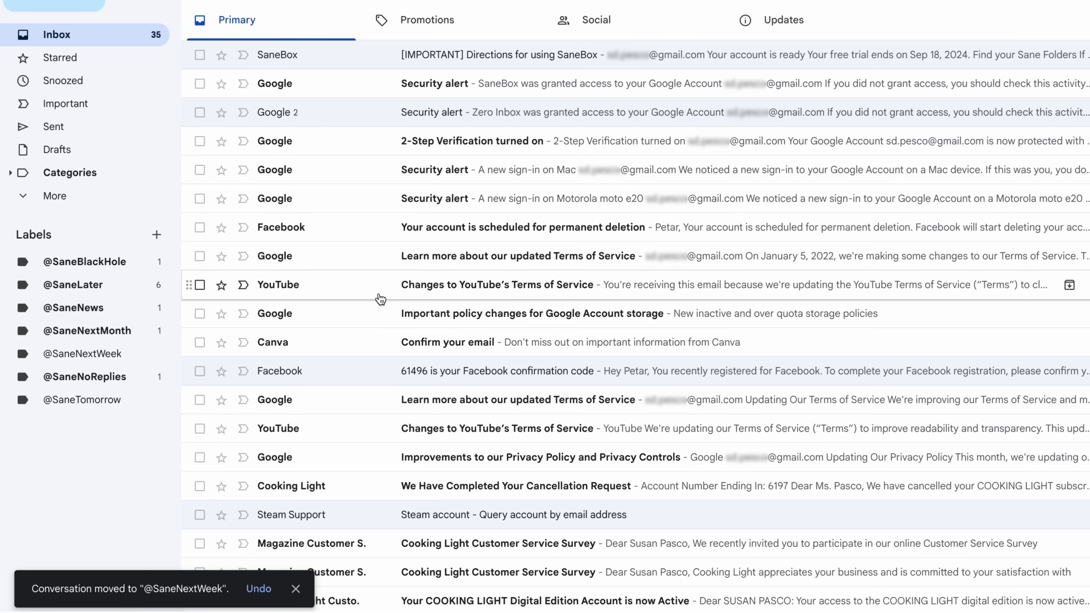
{"action": "scroll", "coordinate": [316, 463], "scroll_direction": "down", "scroll_amount": 3}
{"action": "scroll", "coordinate": [319, 464], "scroll_direction": "up", "scroll_amount": 3}
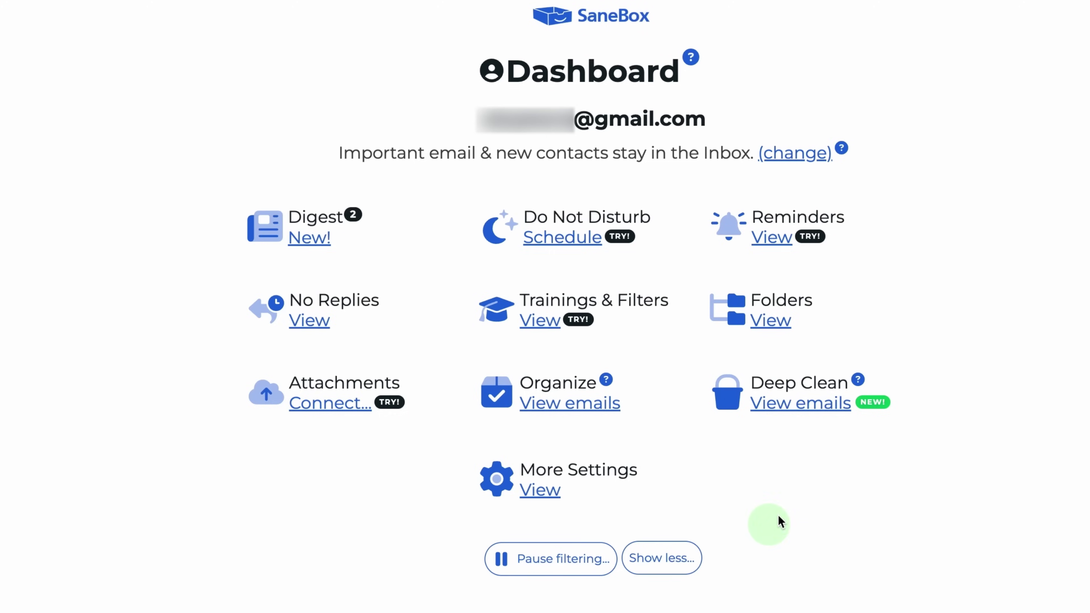
Run a Deep Clean scan for emails older than Sep 2, 2023
{"action": "left_click", "coordinate": [828, 414]}
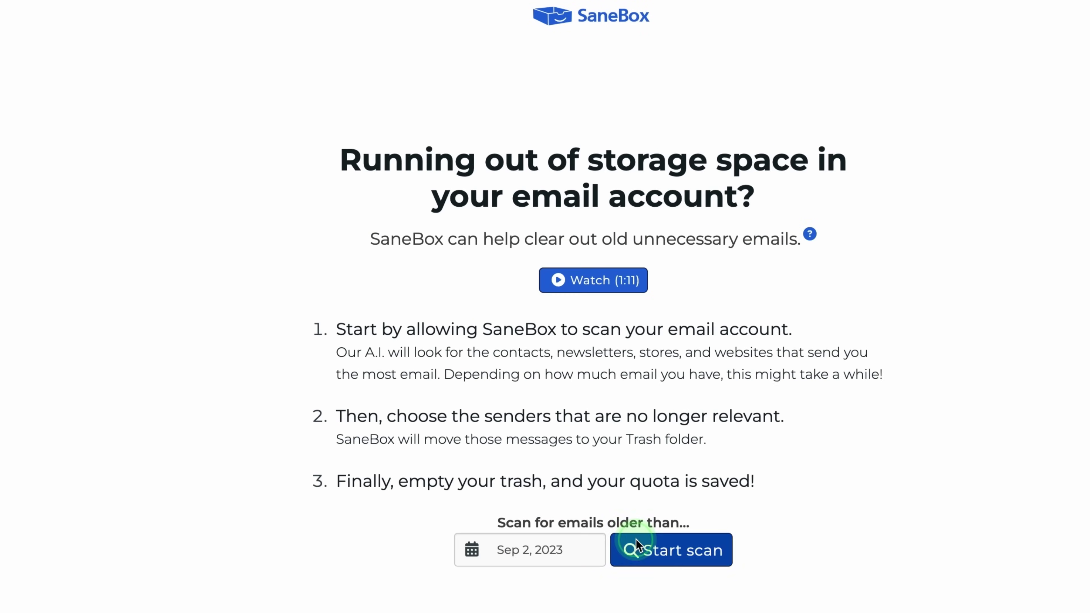
{"action": "left_click", "coordinate": [638, 546]}
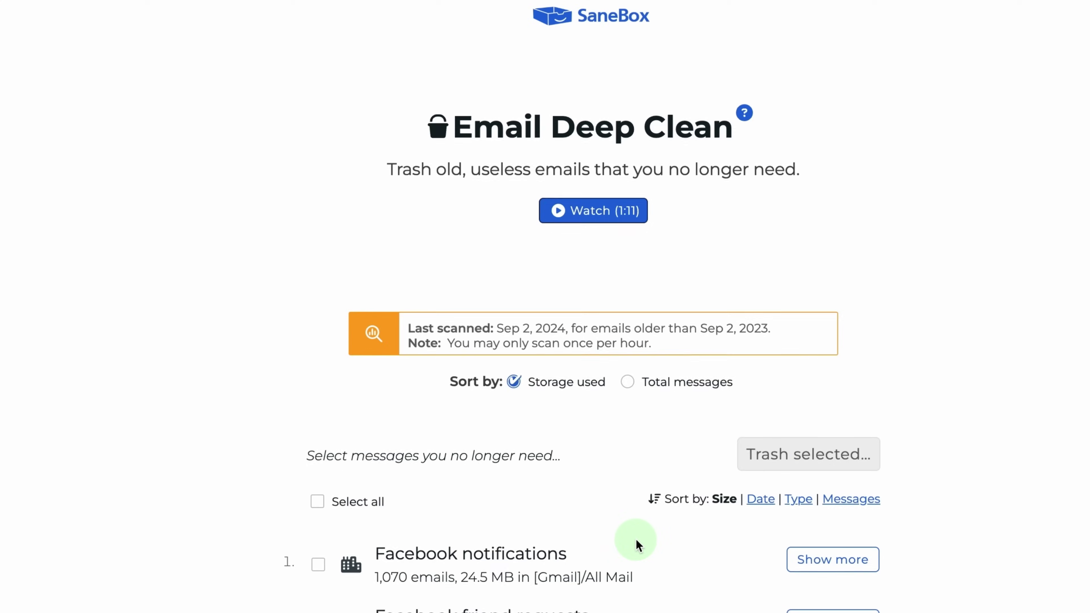
{"action": "scroll", "coordinate": [634, 541], "scroll_direction": "down", "scroll_amount": 20}
{"action": "scroll", "coordinate": [637, 540], "scroll_direction": "up", "scroll_amount": 20}
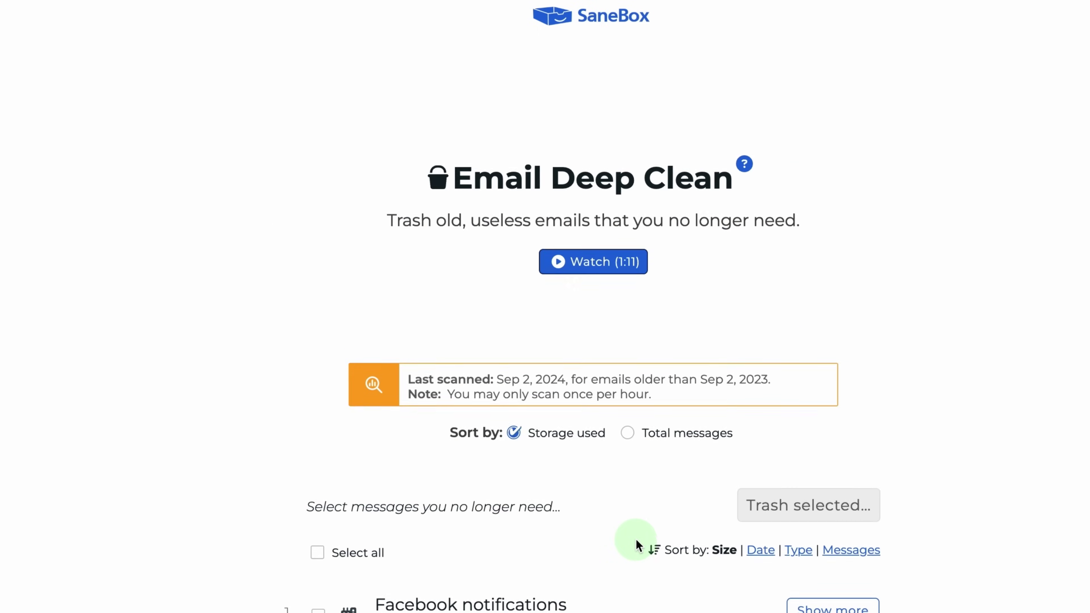
{"action": "scroll", "coordinate": [636, 539], "scroll_direction": "down", "scroll_amount": 2}
Select all senders and confirm moving all 1,353 old emails to trash
{"action": "left_click", "coordinate": [382, 453]}
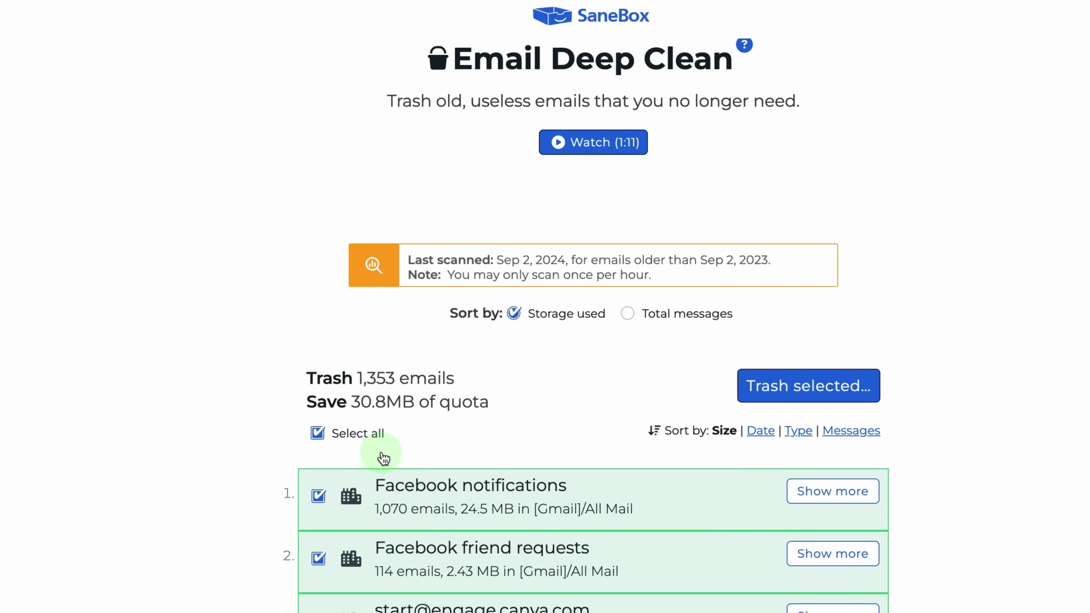
{"action": "left_click", "coordinate": [765, 382]}
{"action": "left_click", "coordinate": [448, 255]}
{"action": "left_click", "coordinate": [698, 412]}
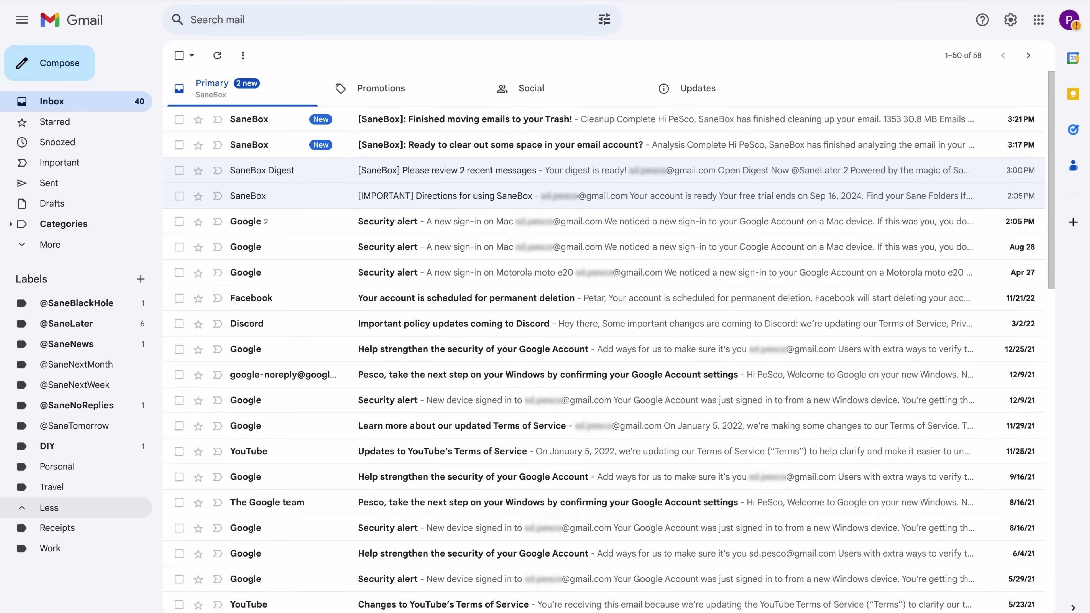
Open SaneBox's cleanup summary email in Promotions and go to the Pricing page
{"action": "left_click", "coordinate": [336, 79]}
{"action": "left_click", "coordinate": [382, 114]}
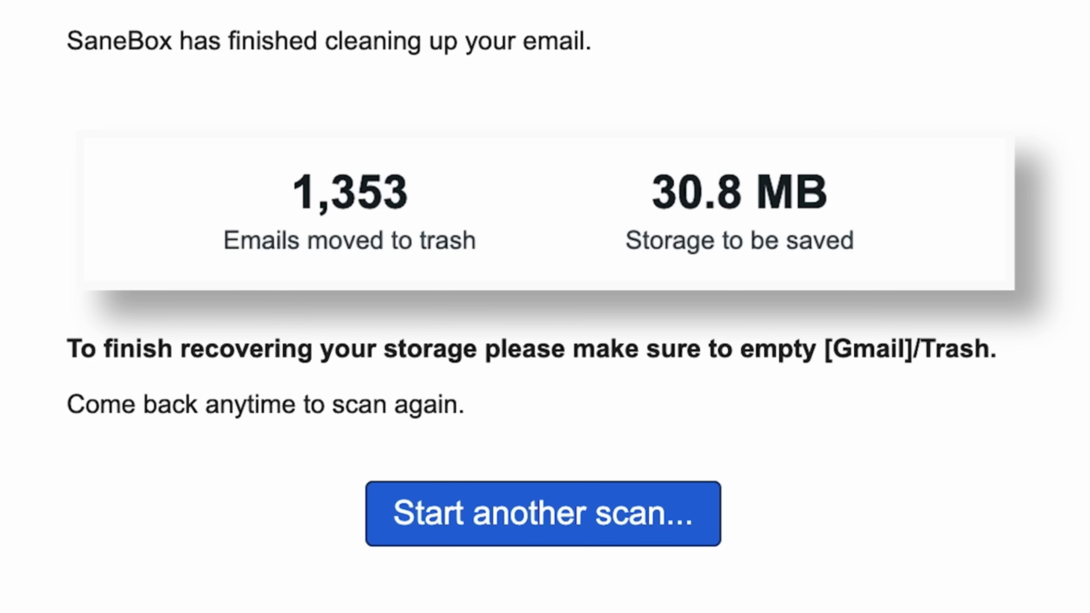
{"action": "left_click", "coordinate": [679, 574]}
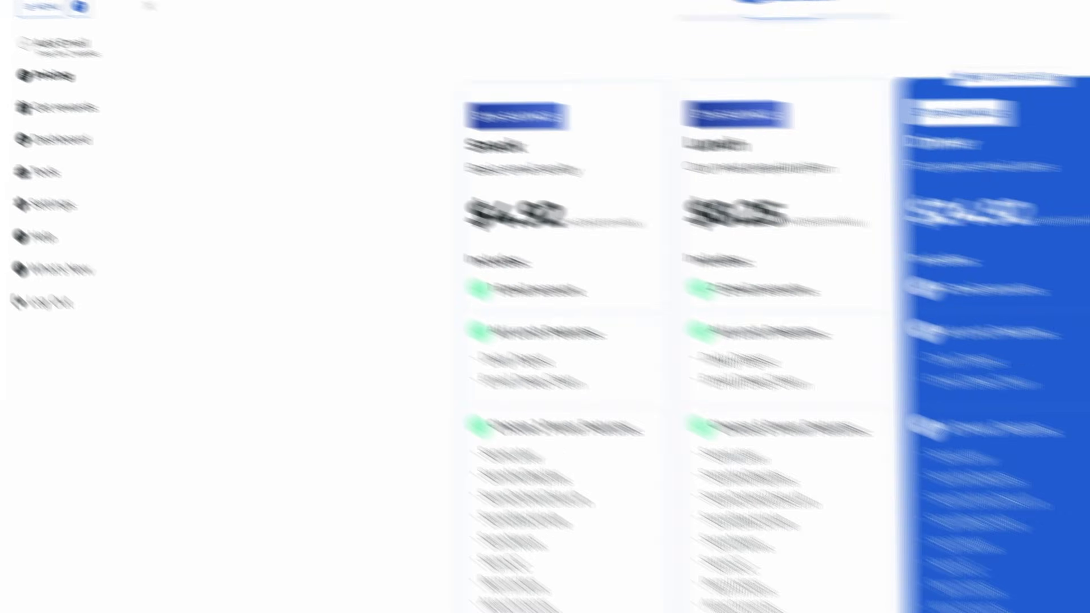
Close the SaneBox MENU drawer to reveal the pricing plans
{"action": "left_click", "coordinate": [639, 572]}
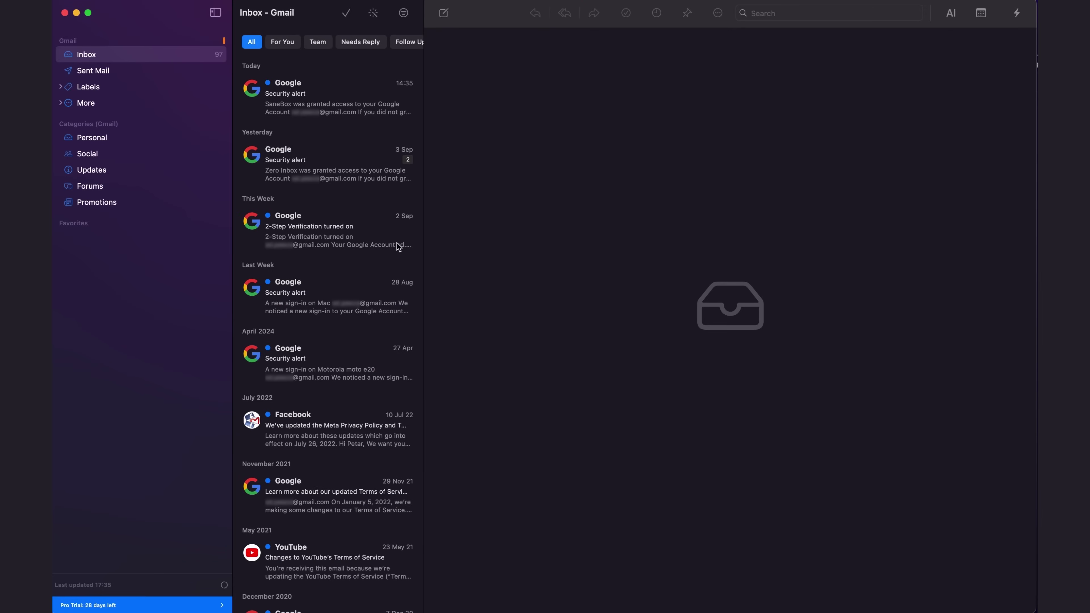
Ask Canary Mail's Copilot "can you find me the latest emails from railsware?"
{"action": "scroll", "coordinate": [313, 238], "scroll_direction": "down", "scroll_amount": 15}
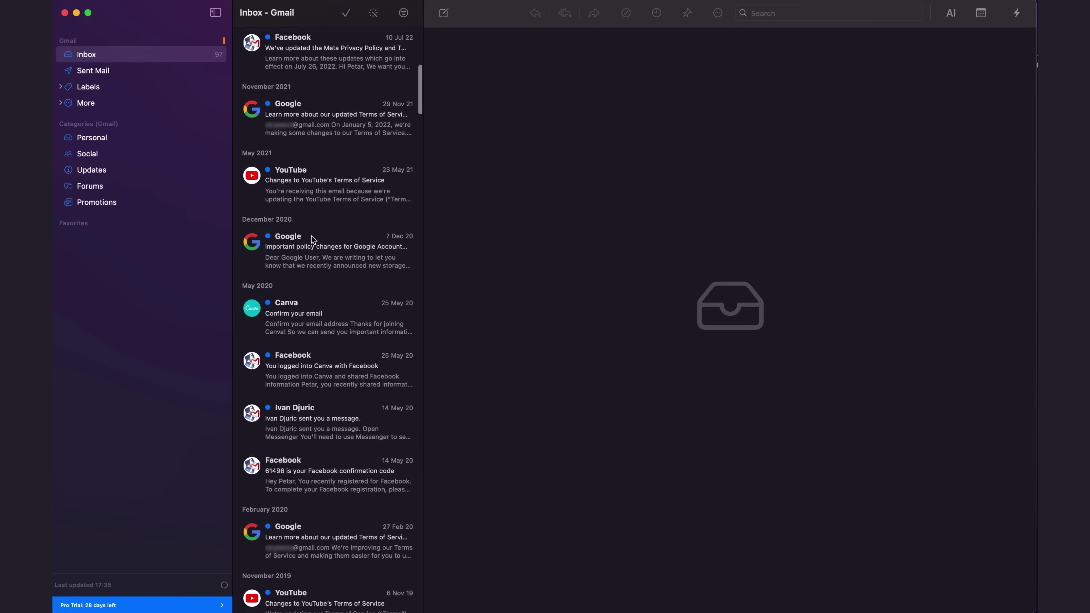
{"action": "scroll", "coordinate": [313, 239], "scroll_direction": "up", "scroll_amount": 15}
{"action": "left_click", "coordinate": [951, 12]}
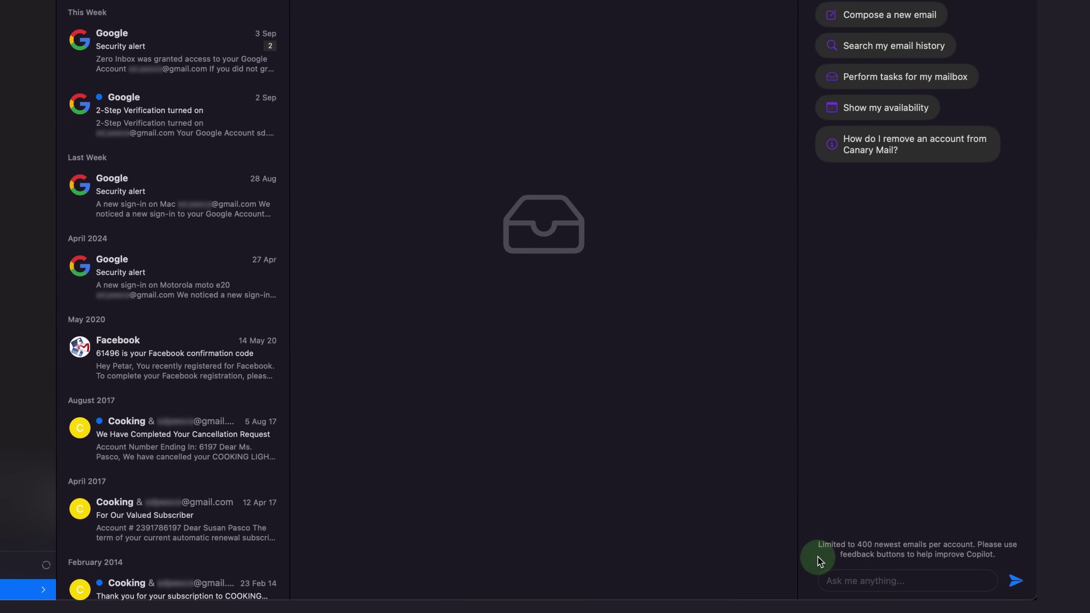
{"action": "left_click", "coordinate": [868, 580]}
{"action": "type", "text": "can"}
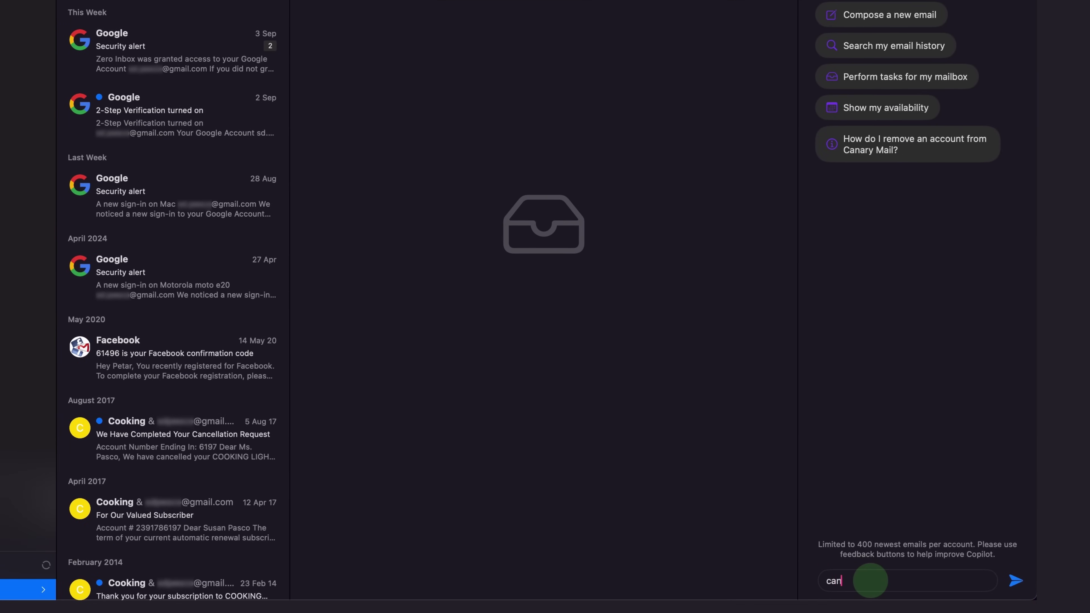
{"action": "type", "text": " you find me the latest emails from railsware?"}
{"action": "key", "text": "Return"}
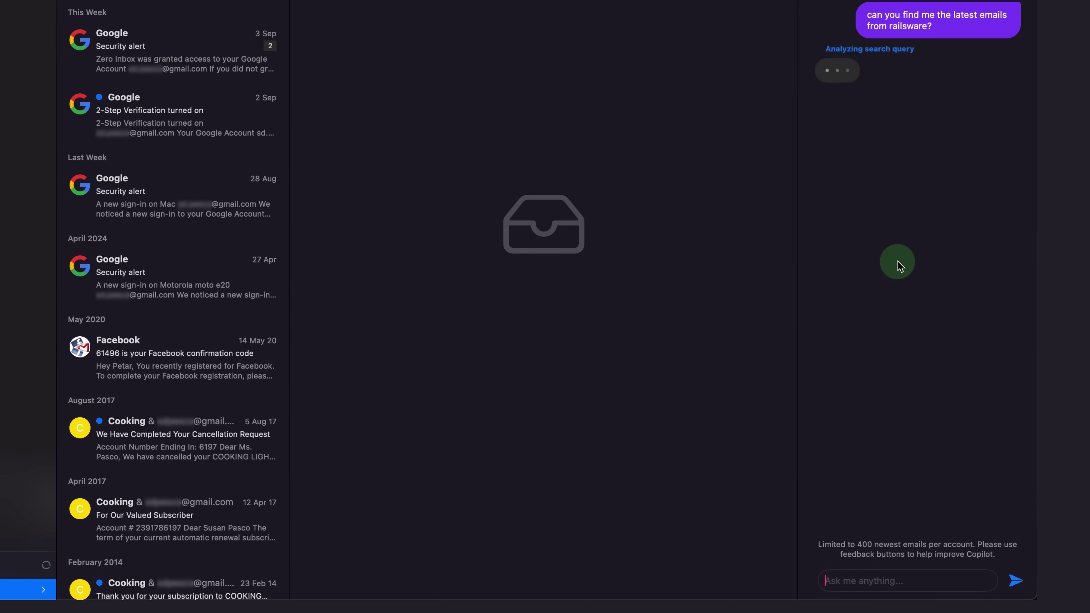
Open the Mailtrap partnership email from Copilot's results and have Copilot identify its tasks
{"action": "left_click", "coordinate": [876, 139]}
{"action": "left_click", "coordinate": [876, 175]}
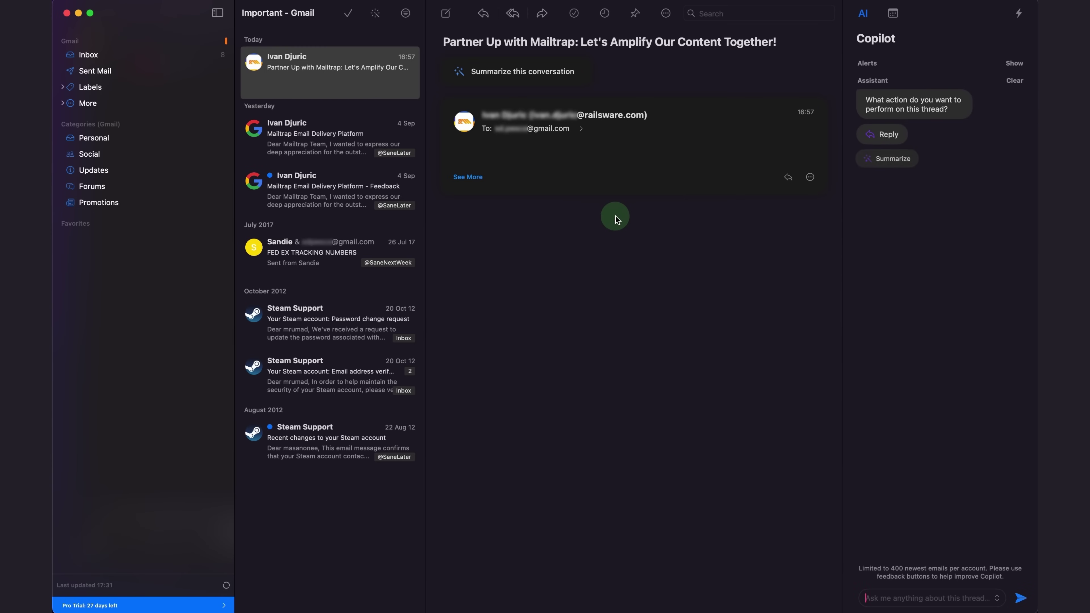
{"action": "left_click", "coordinate": [469, 177]}
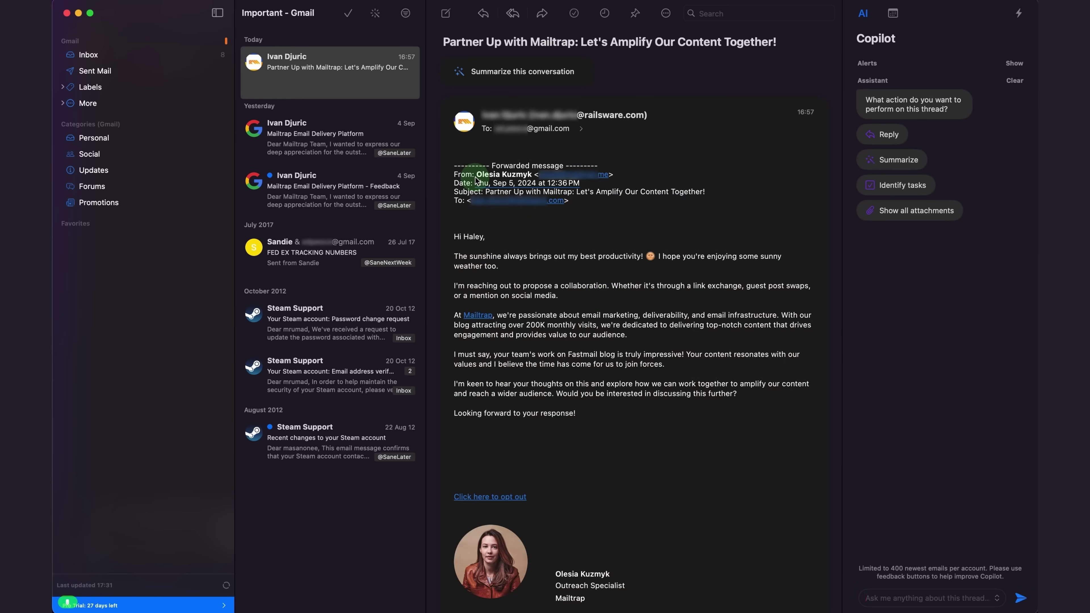
{"action": "scroll", "coordinate": [609, 301], "scroll_direction": "down", "scroll_amount": 5}
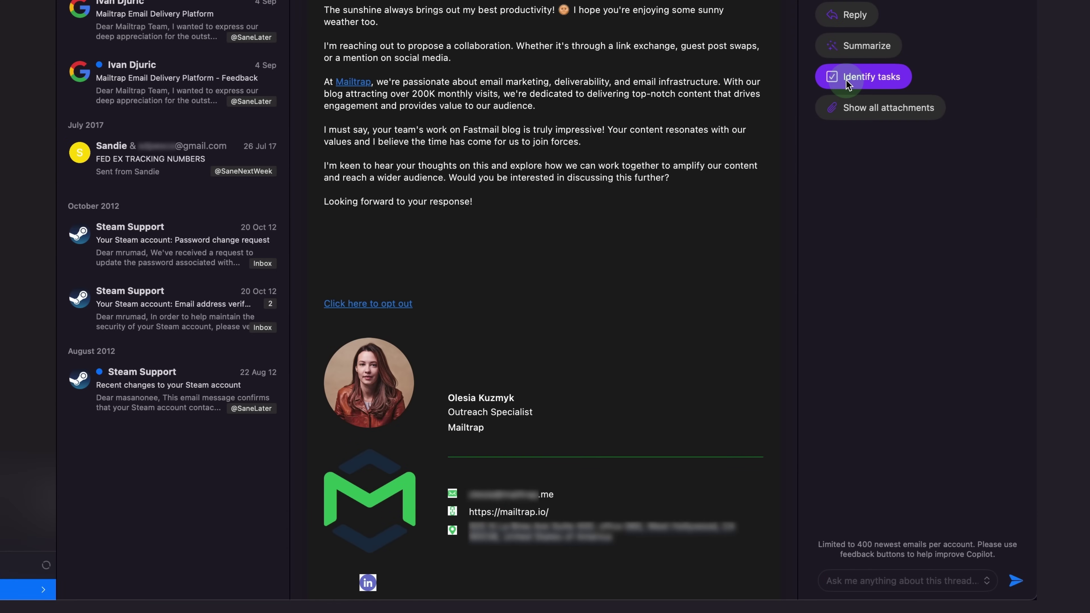
{"action": "left_click", "coordinate": [846, 81]}
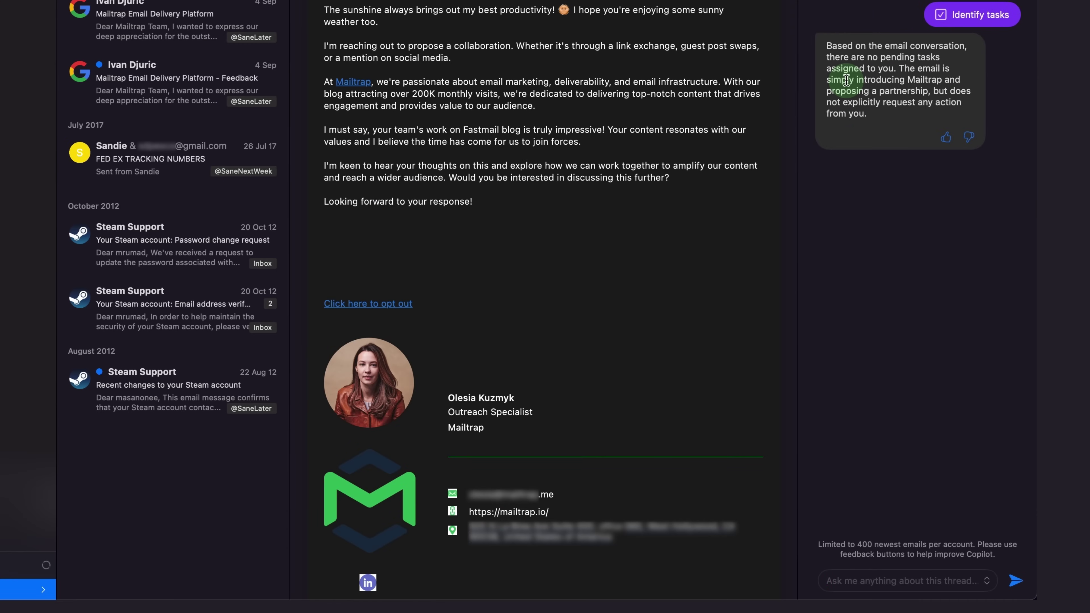
Ask Copilot for a summary and a reply promising an answer by tomorrow at the latest
{"action": "left_click", "coordinate": [884, 570]}
{"action": "type", "text": "can you summarize the email?"}
{"action": "key", "text": "Return"}
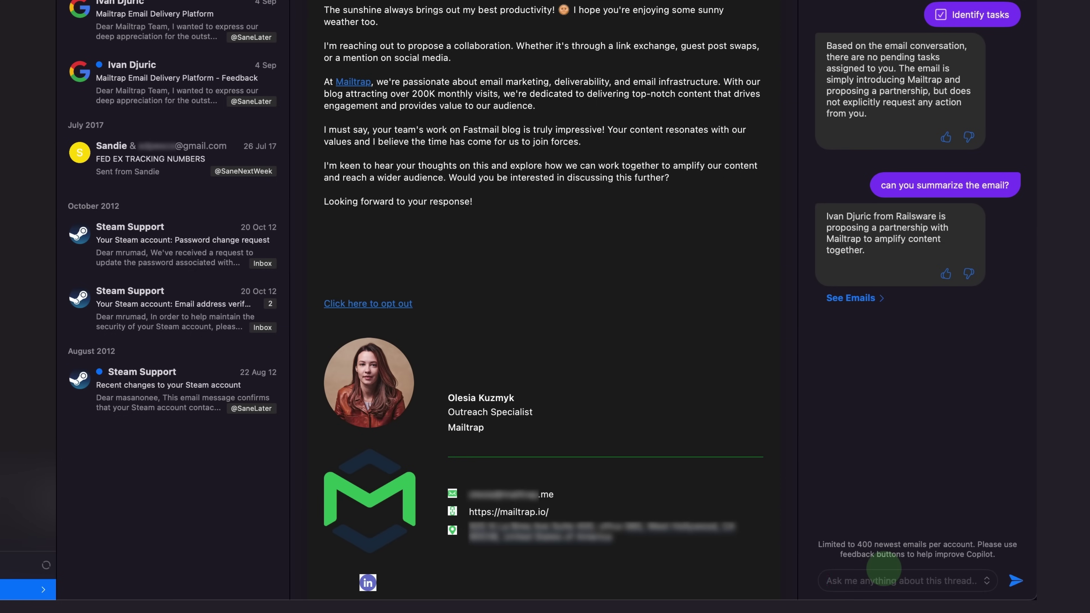
{"action": "type", "text": "alright, can you let them know that I'll provide them an answer tomorrow the latest?"}
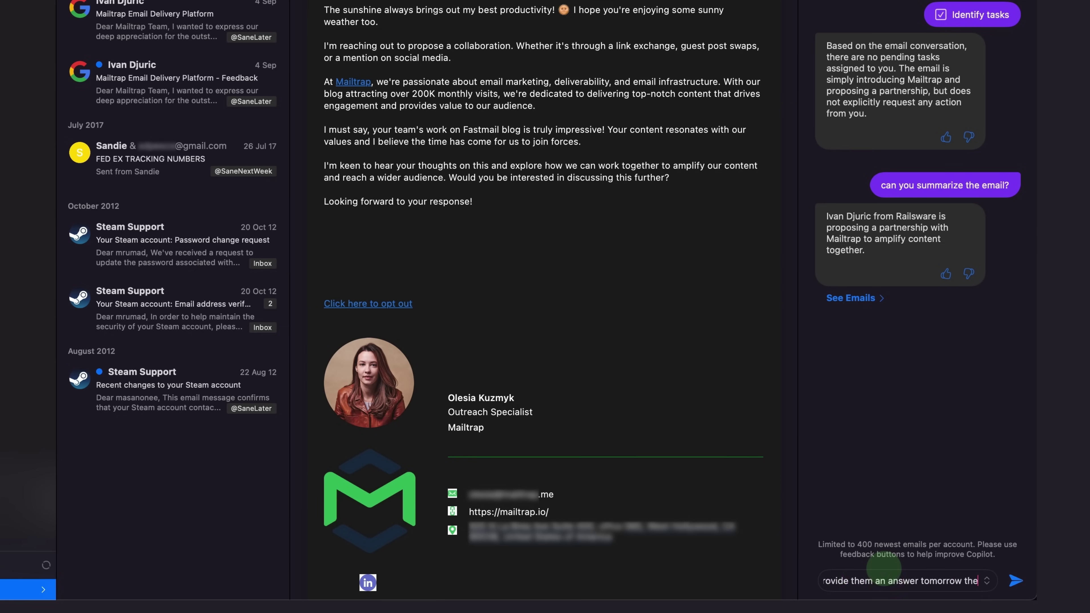
{"action": "key", "text": "Return"}
Start a draft from Copilot's reply and have Copilot lengthen the reply line
{"action": "left_click", "coordinate": [878, 428]}
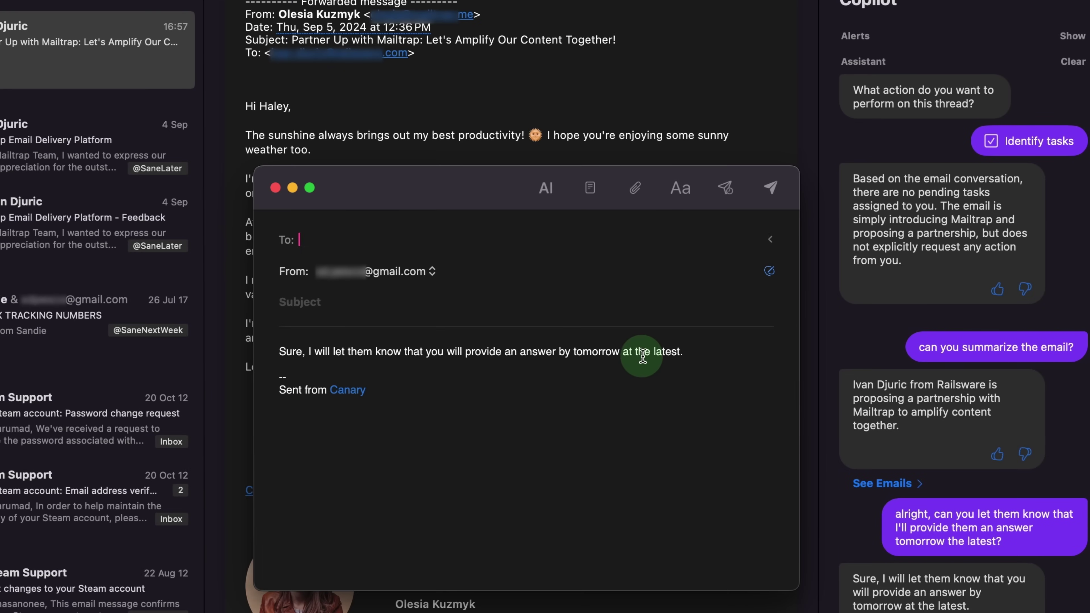
{"action": "triple_click", "coordinate": [641, 356]}
{"action": "left_click", "coordinate": [546, 188]}
{"action": "mouse_move", "coordinate": [601, 217]}
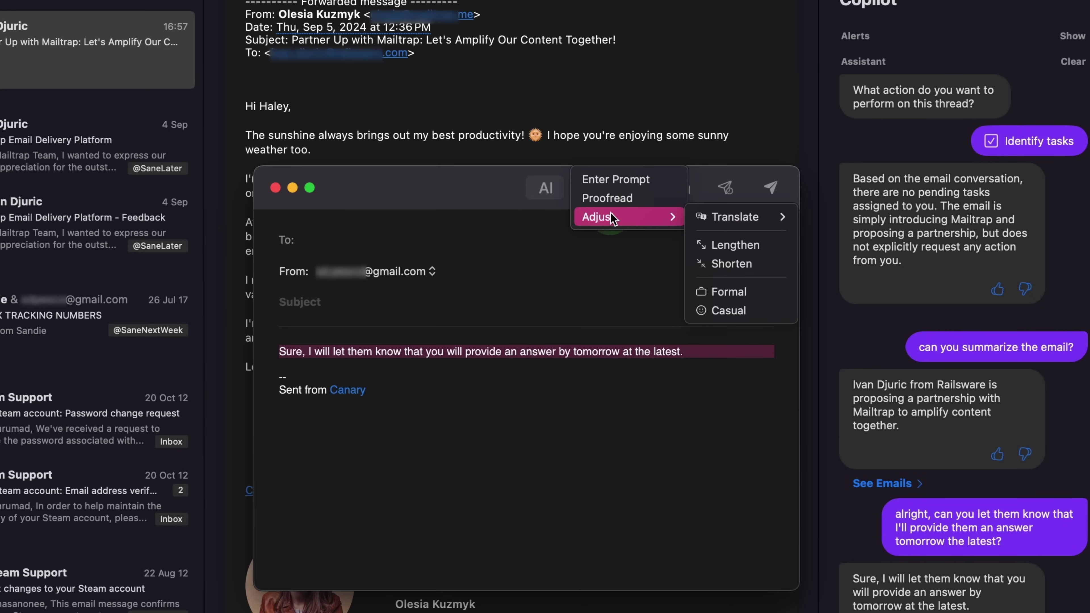
{"action": "left_click", "coordinate": [721, 246]}
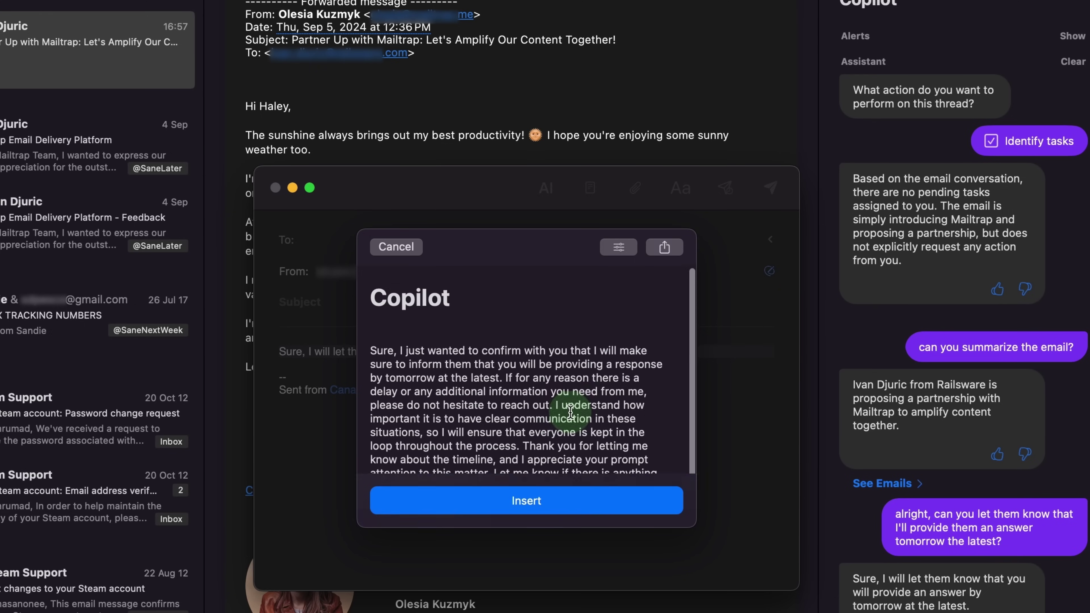
Regenerate a shorter rewrite of the reply and insert it into the draft
{"action": "scroll", "coordinate": [567, 413], "scroll_direction": "down", "scroll_amount": 2}
{"action": "left_click", "coordinate": [619, 249]}
{"action": "scroll", "coordinate": [577, 375], "scroll_direction": "down", "scroll_amount": 1}
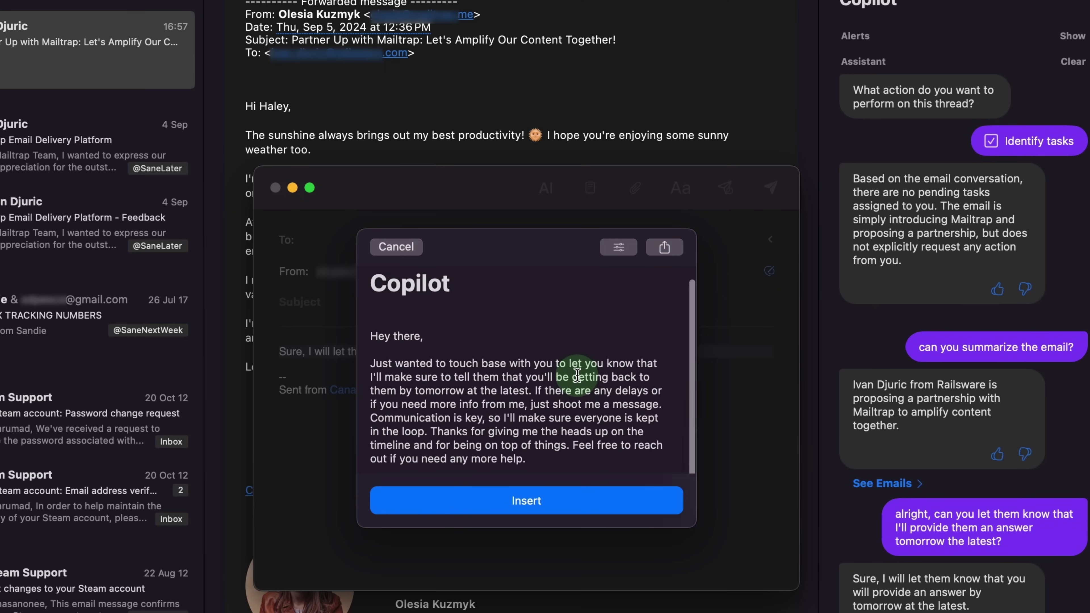
{"action": "left_click", "coordinate": [619, 248]}
{"action": "left_click", "coordinate": [673, 293]}
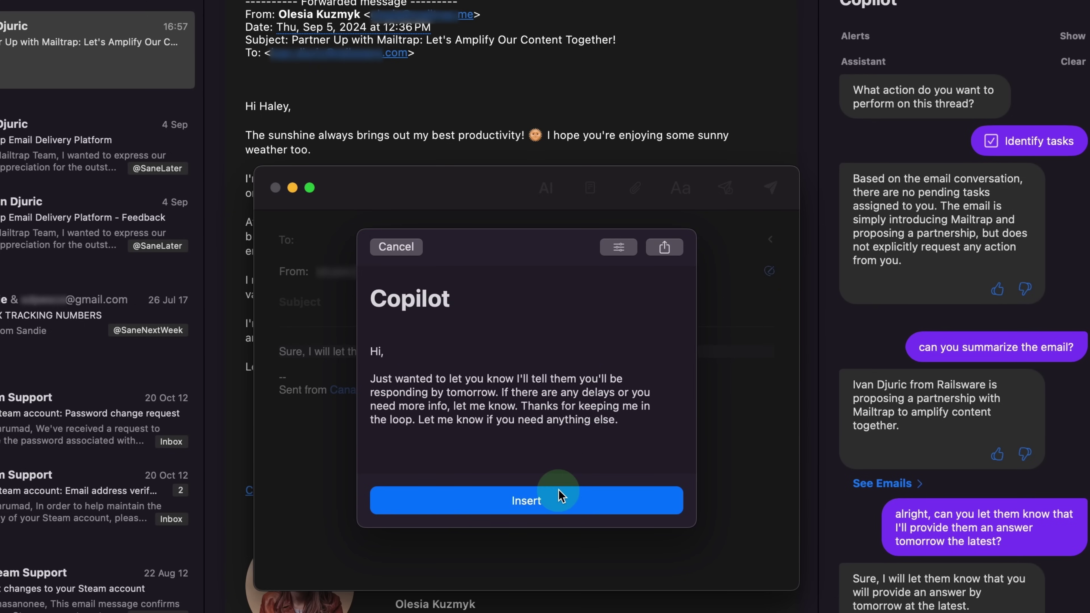
{"action": "left_click", "coordinate": [561, 498]}
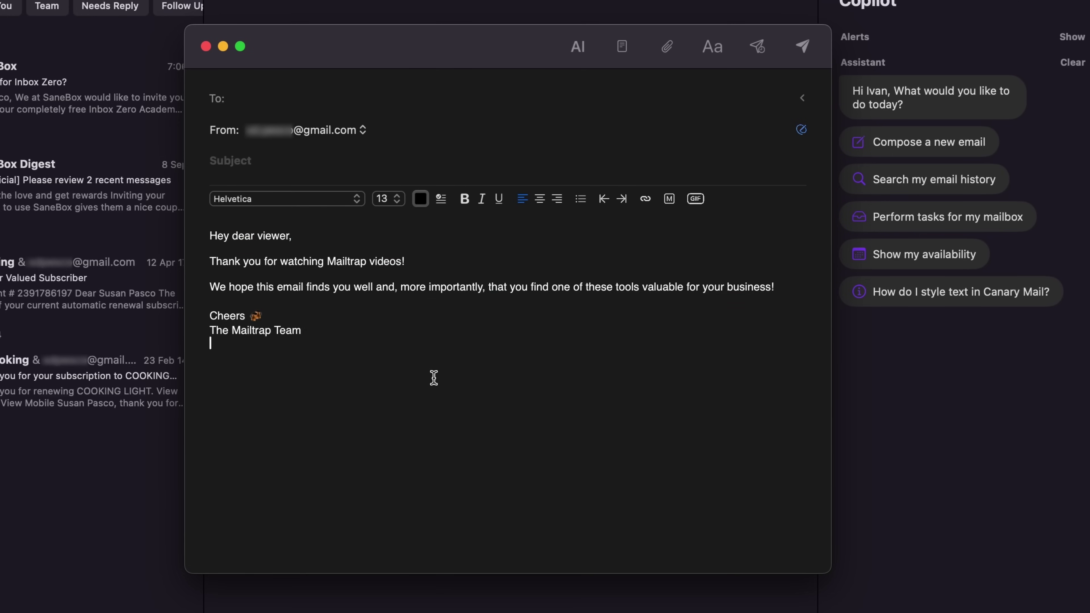
{"action": "left_click_drag", "start_coordinate": [433, 378], "coordinate": [229, 213]}
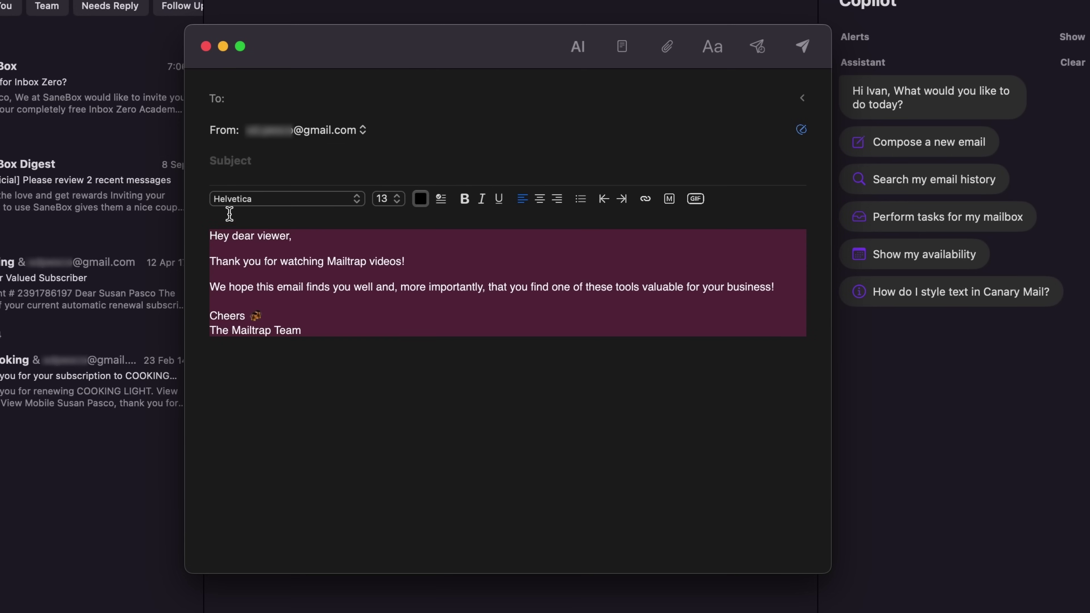
Proofread the selected email body with Copilot and insert the corrected text
{"action": "left_click", "coordinate": [579, 46]}
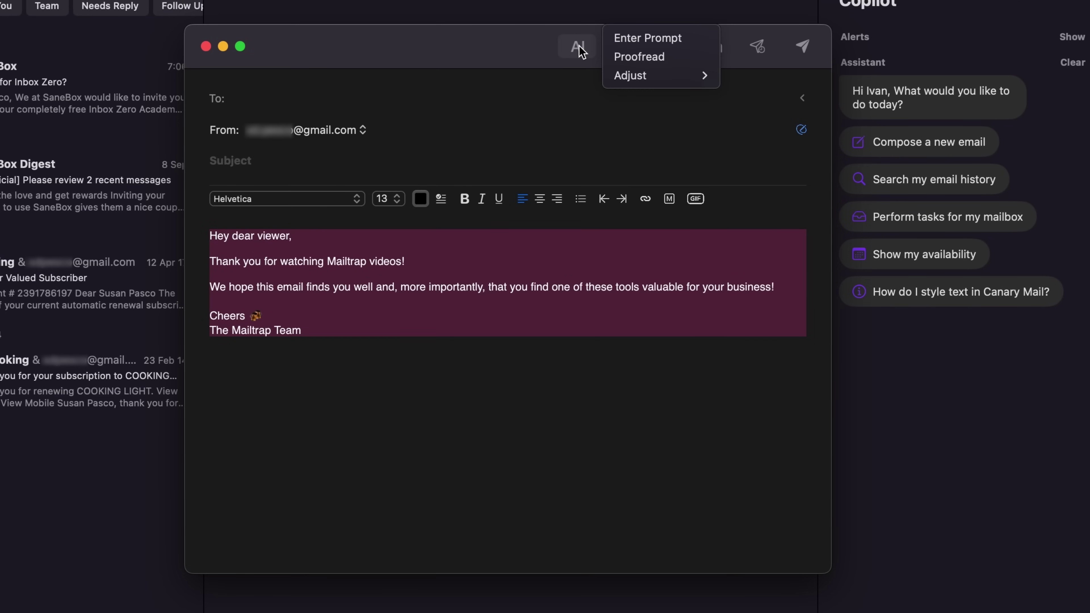
{"action": "left_click", "coordinate": [648, 54]}
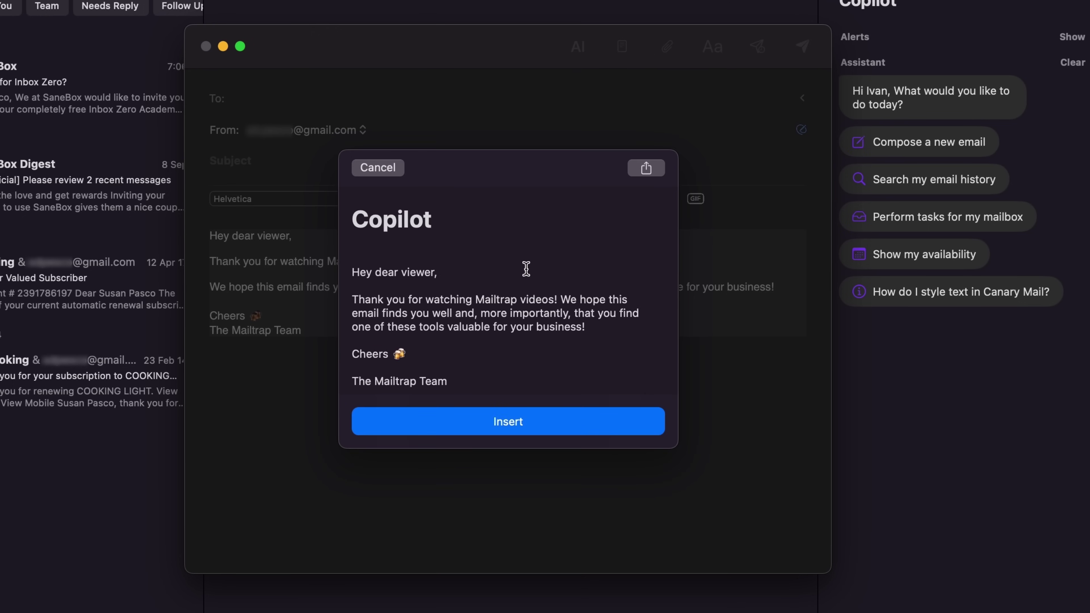
{"action": "scroll", "coordinate": [526, 269], "scroll_direction": "down", "scroll_amount": 1}
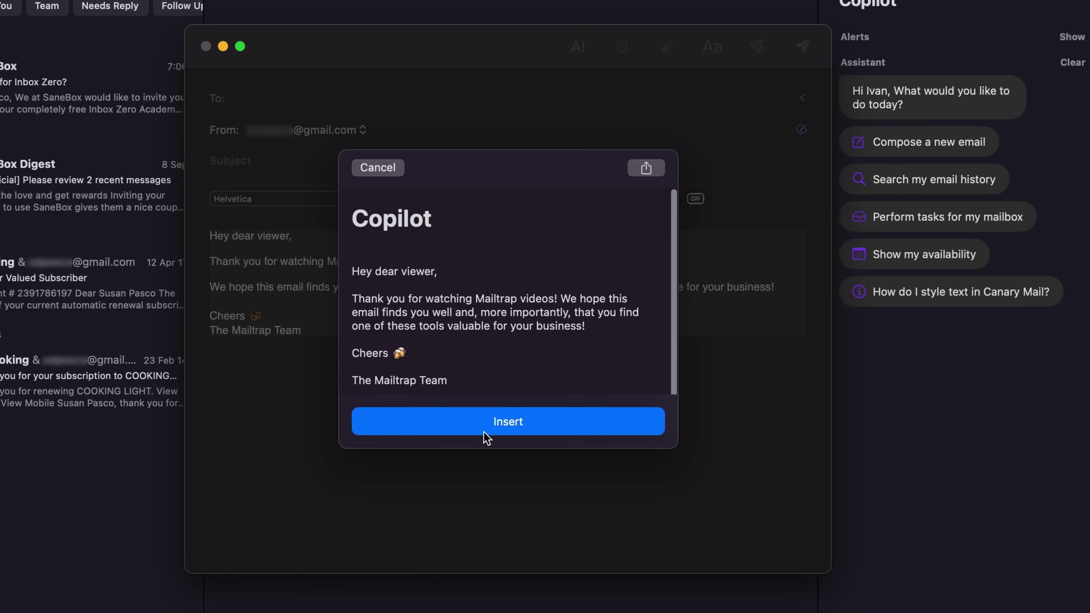
{"action": "left_click", "coordinate": [484, 431]}
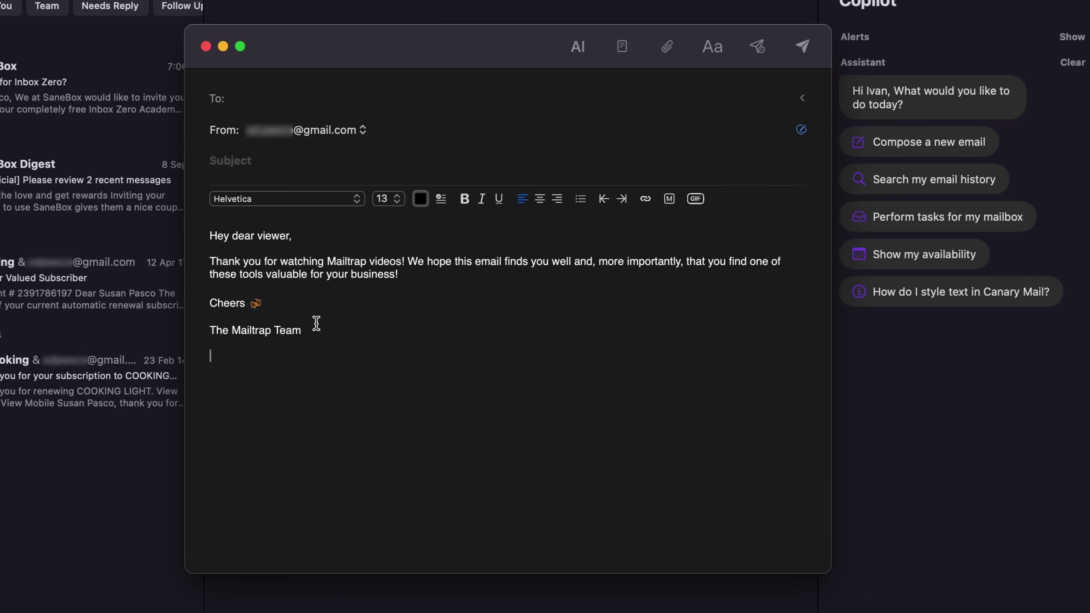
Translate the whole email body into Spanish and replace the original with it
{"action": "left_click_drag", "start_coordinate": [328, 322], "coordinate": [198, 236]}
{"action": "left_click", "coordinate": [198, 236]}
{"action": "key", "text": "super+a"}
{"action": "left_click", "coordinate": [578, 47]}
{"action": "mouse_move", "coordinate": [659, 74]}
{"action": "mouse_move", "coordinate": [747, 76]}
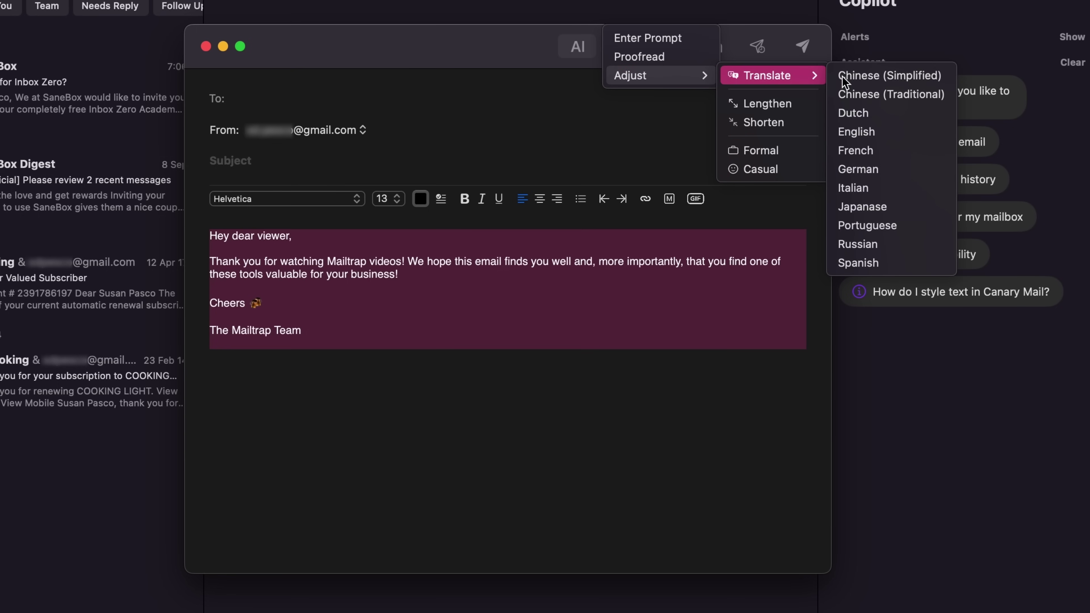
{"action": "left_click", "coordinate": [899, 263]}
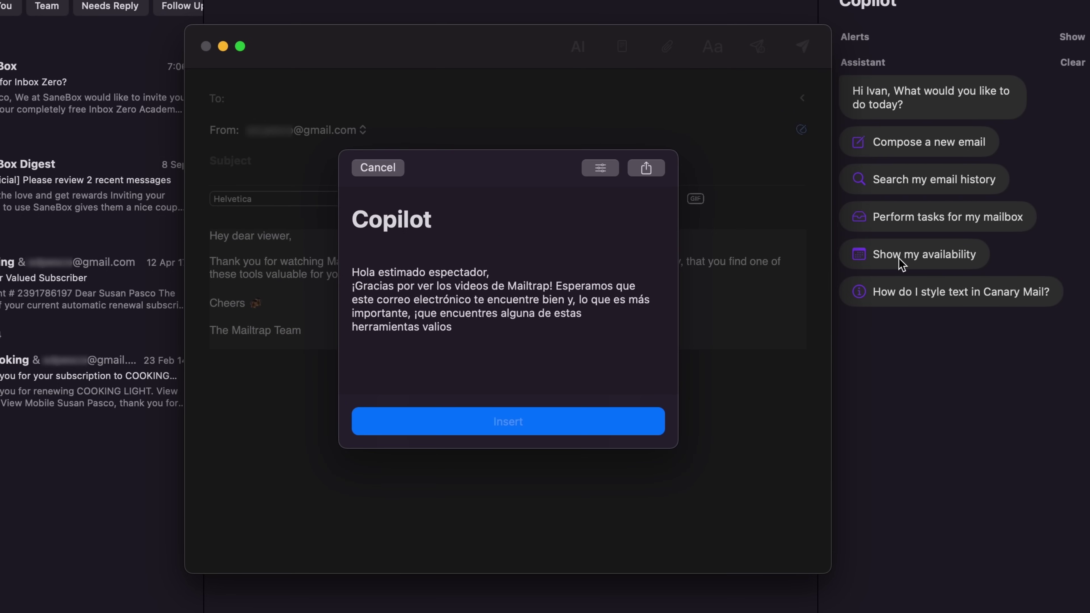
{"action": "left_click", "coordinate": [476, 418]}
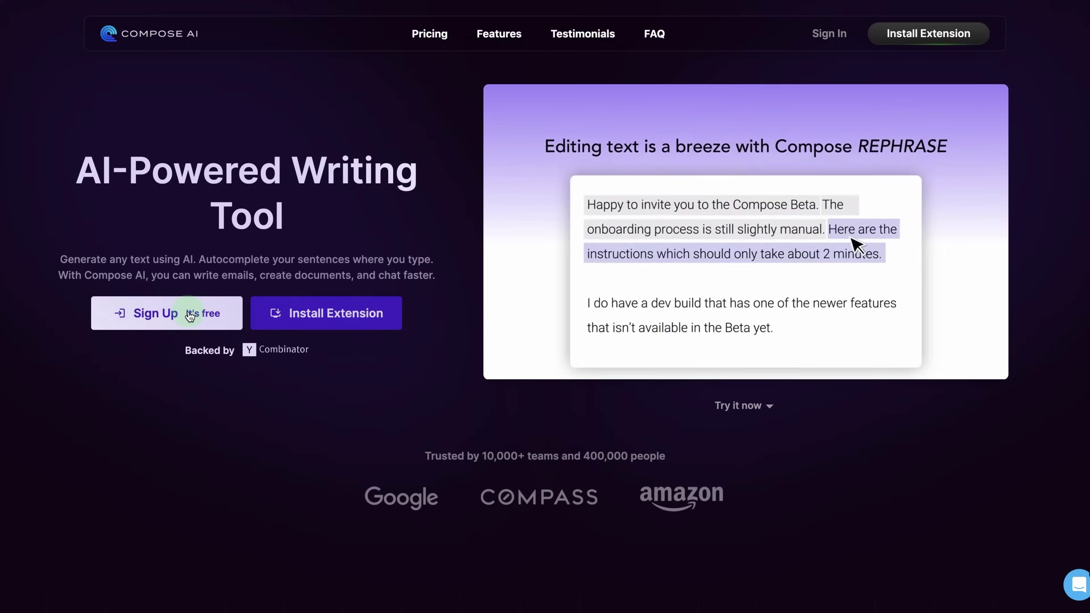
Fill in the sign-up form with first name, last name, email address and password
{"action": "left_click", "coordinate": [195, 312]}
{"action": "key", "text": "Tab"}
{"action": "key", "text": "Tab"}
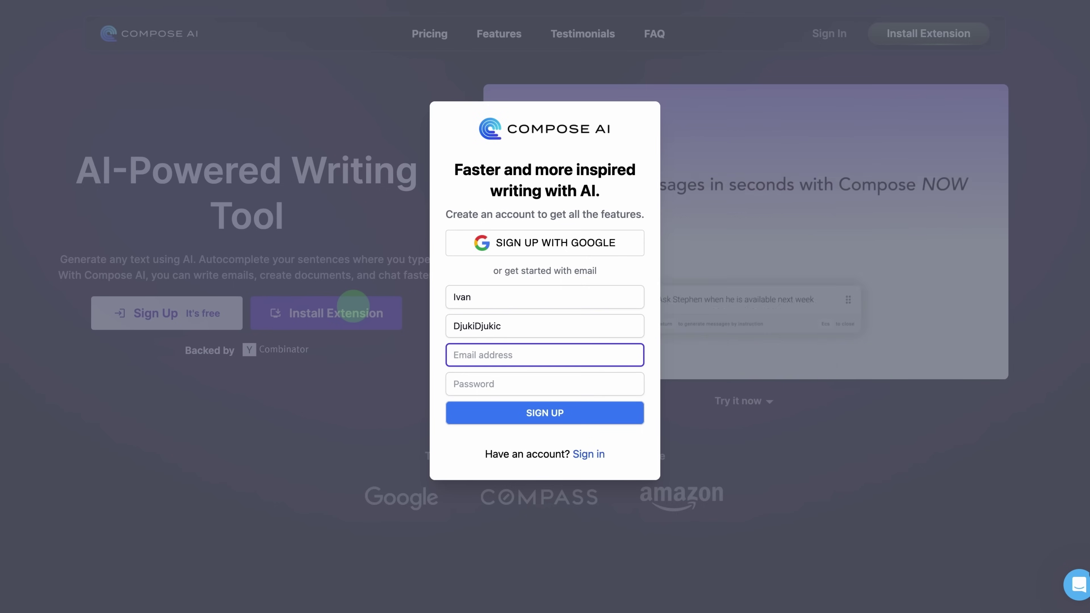
{"action": "type", "text": "@hotmail.com"}
{"action": "key", "text": "Tab"}
{"action": "type", "text": "••••••••••"}
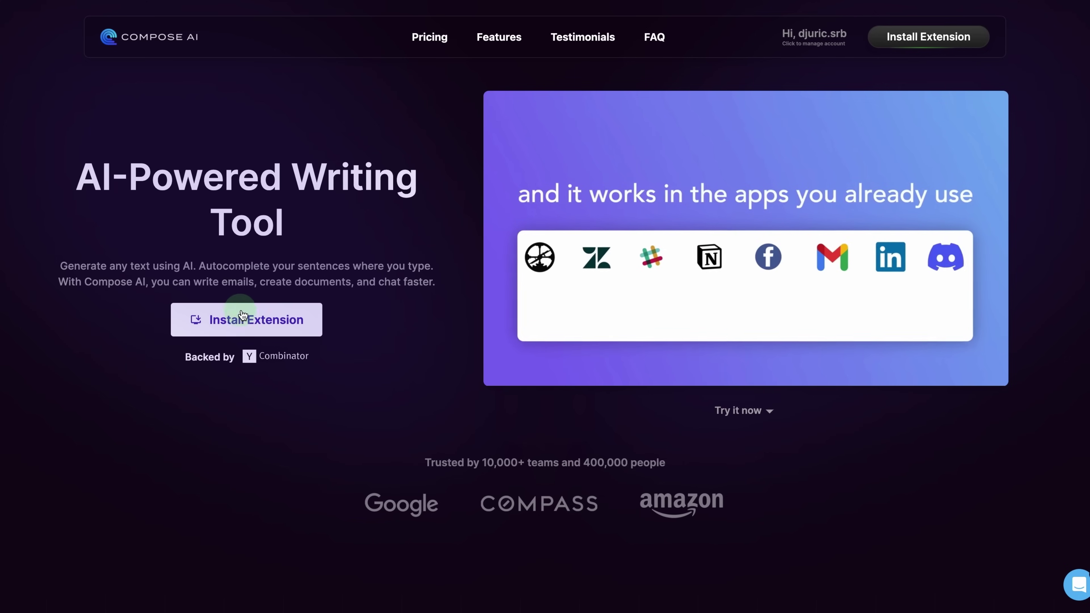
View the Compose AI store screenshots and generate text from the prompt 'Say hello to my viewer'
{"action": "left_click", "coordinate": [241, 318]}
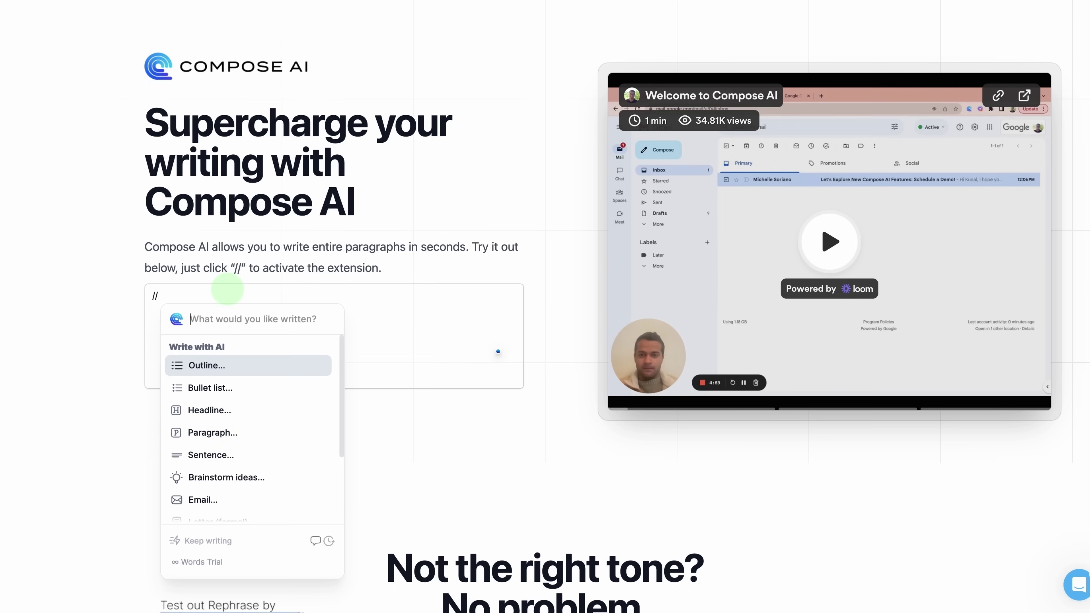
{"action": "left_click", "coordinate": [219, 423]}
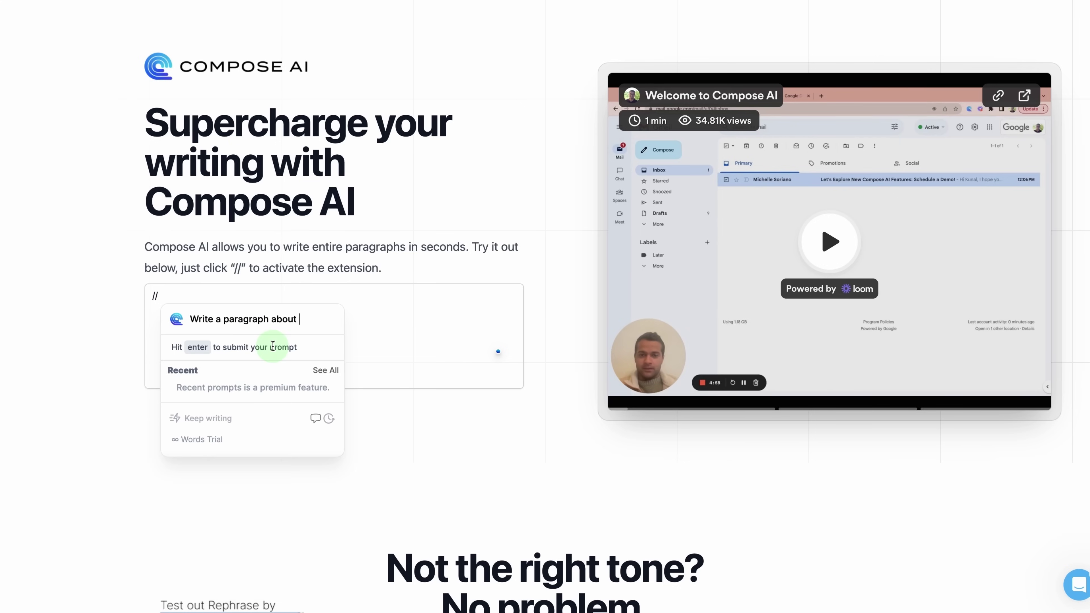
{"action": "key", "text": "ctrl+a"}
{"action": "type", "text": "Say hello to my viewer"}
{"action": "key", "text": "Return"}
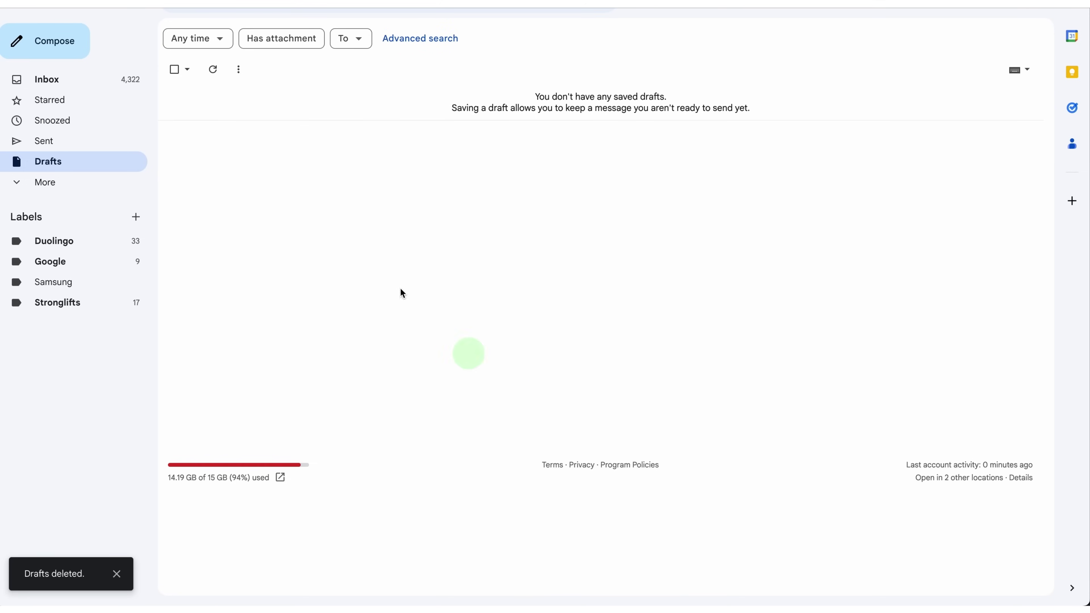
{"action": "left_click", "coordinate": [83, 54]}
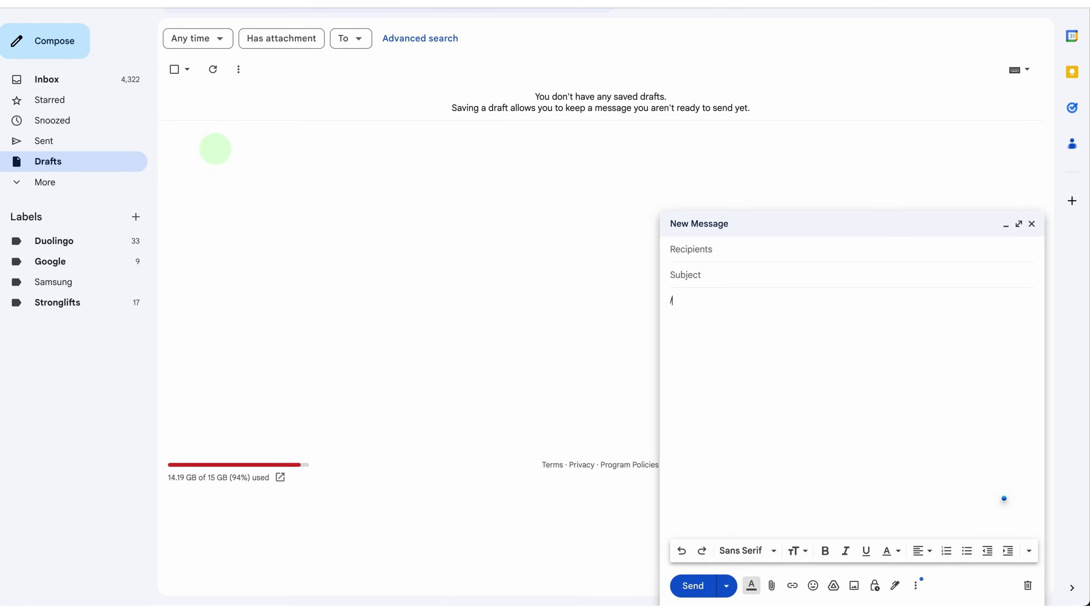
Generate an email complimenting the product manager's new haircut and rewrite it in a Friendly tone
{"action": "type", "text": "/can you write me an email complimenting my produ"}
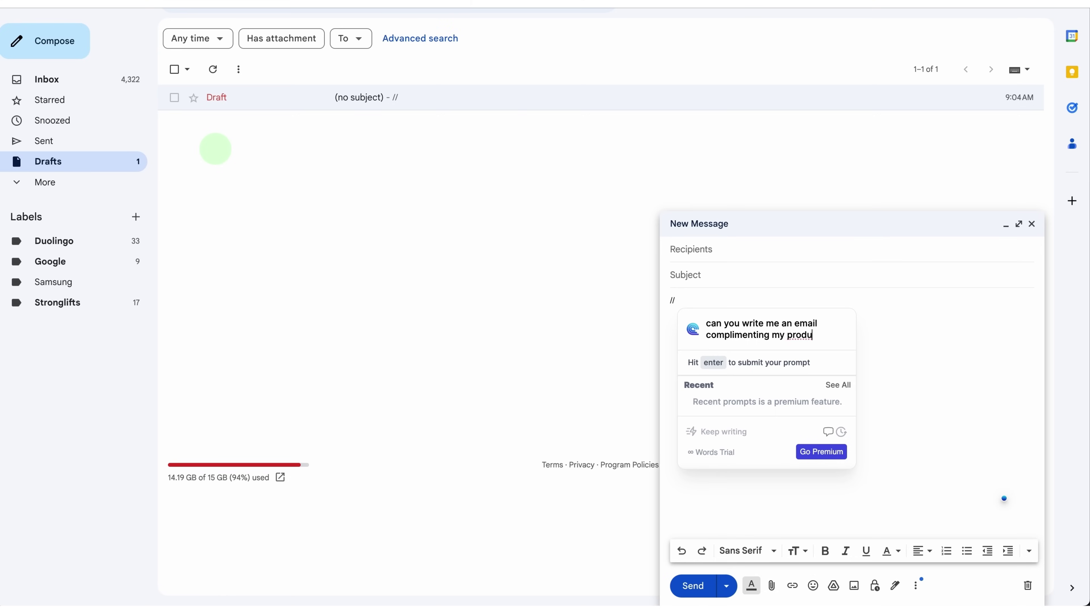
{"action": "type", "text": "ct manager's gorgeous new haircut?"}
{"action": "key", "text": "Return"}
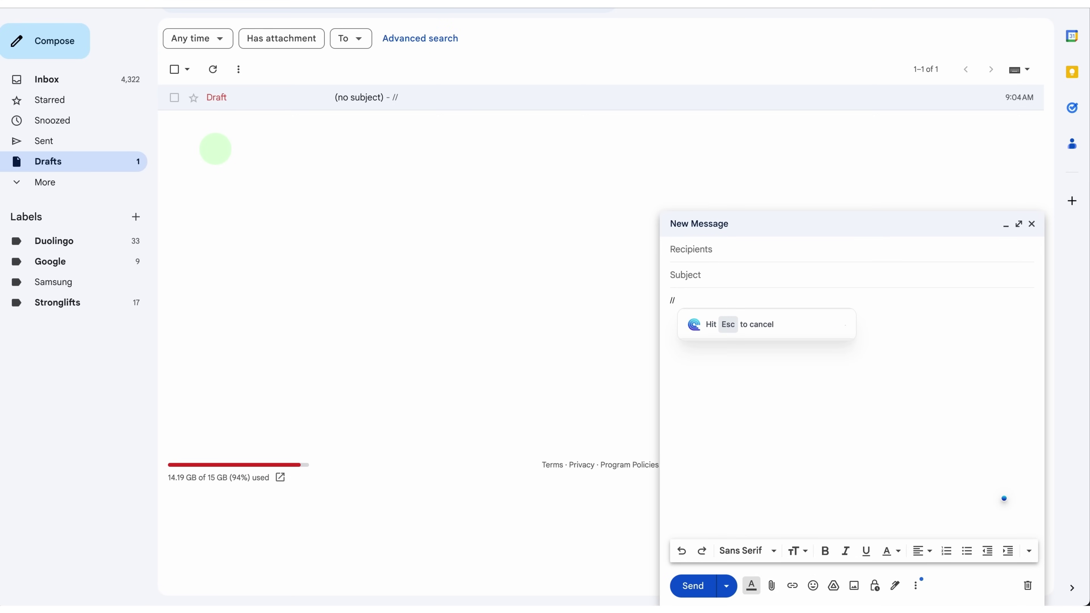
{"action": "left_click", "coordinate": [670, 297], "text": "shift"}
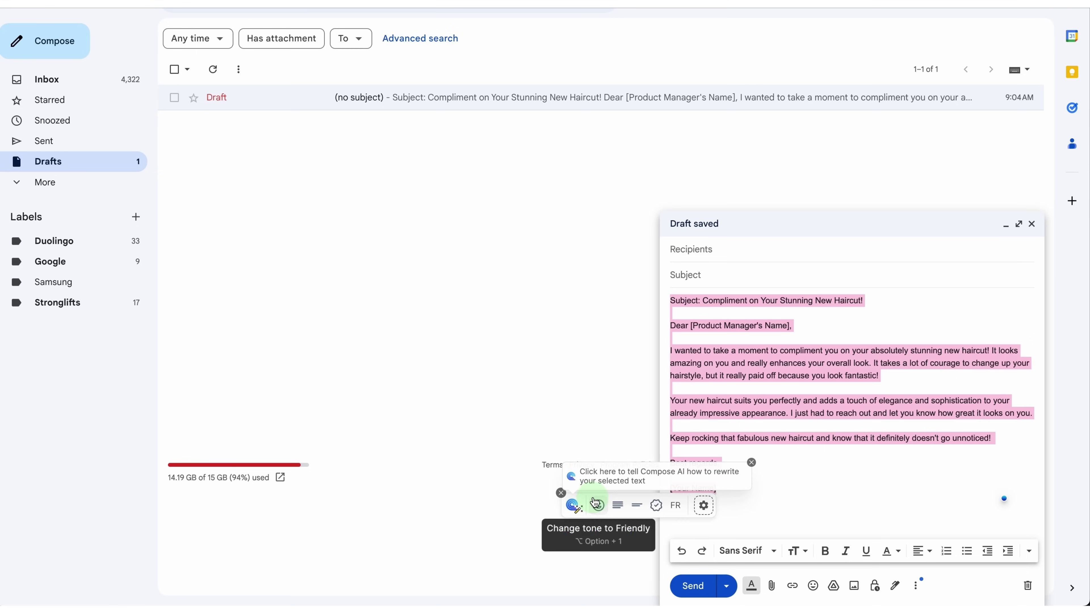
{"action": "left_click", "coordinate": [595, 501]}
{"action": "scroll", "coordinate": [477, 381], "scroll_direction": "down", "scroll_amount": 5}
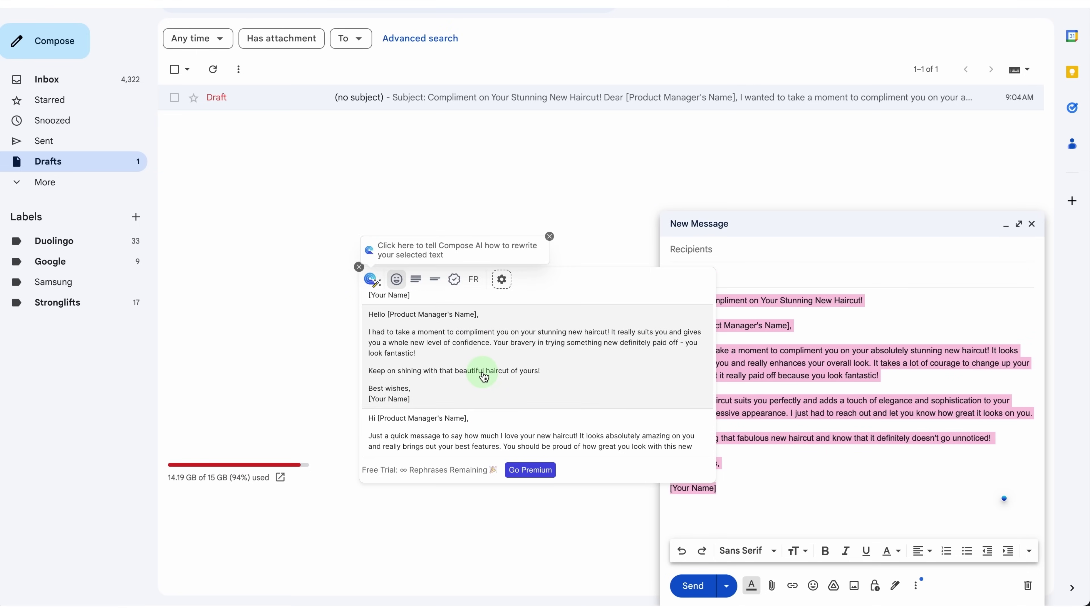
{"action": "left_click", "coordinate": [484, 377]}
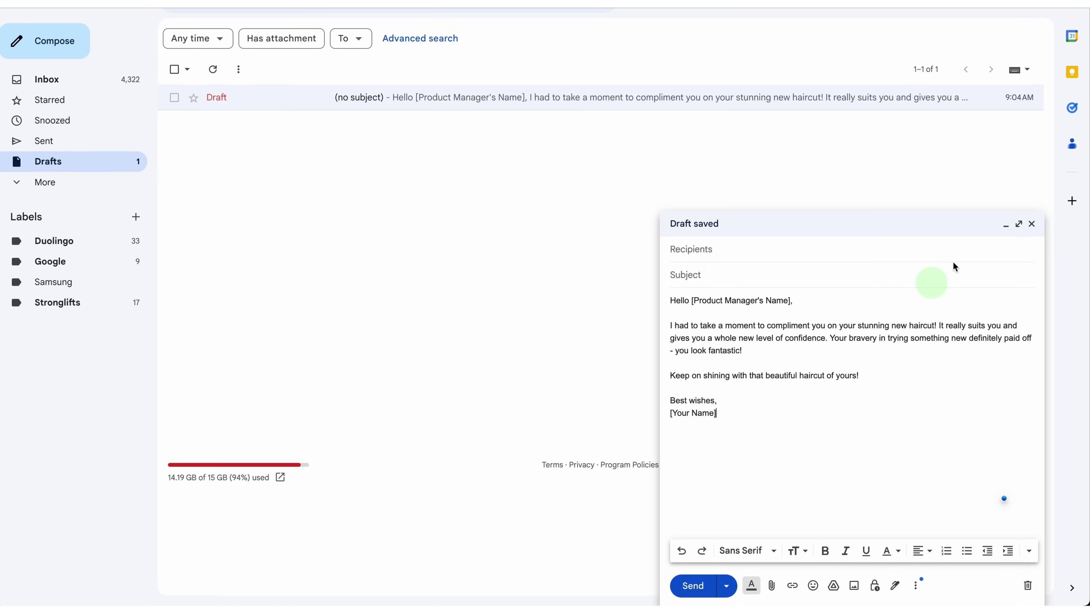
{"action": "left_click", "coordinate": [1020, 225]}
{"action": "key", "text": "Escape"}
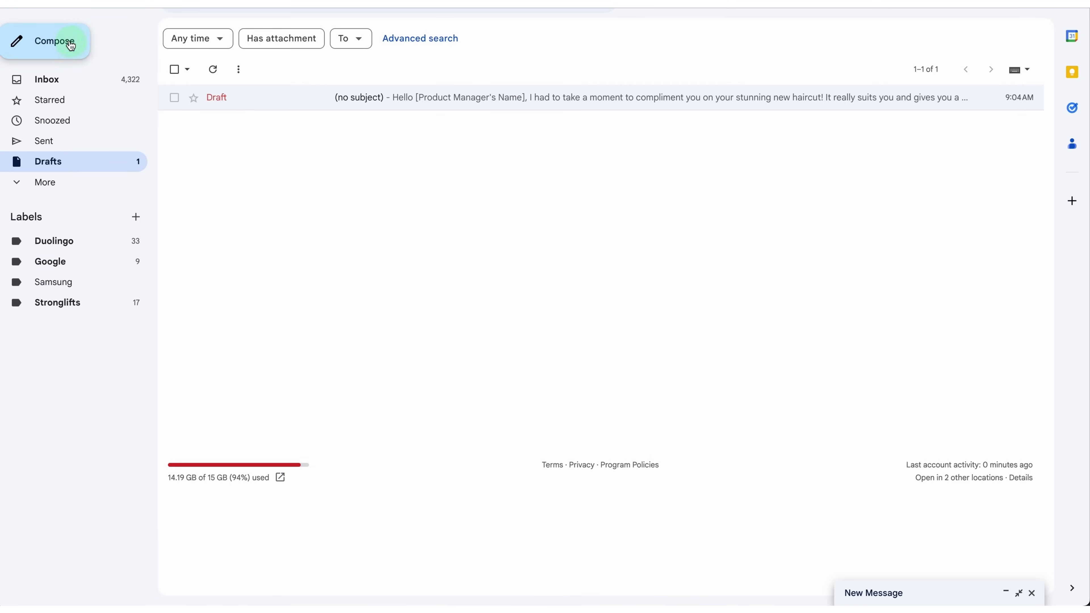
Generate a second draft: a product update email about the new Mailtrap features
{"action": "left_click", "coordinate": [80, 48]}
{"action": "type", "text": "//can you wirte"}
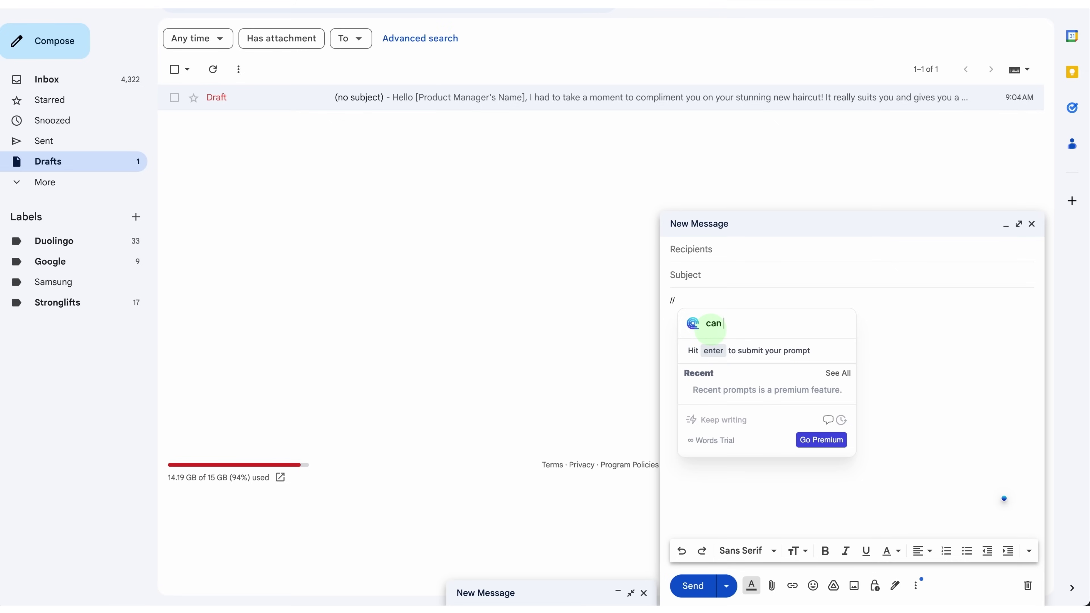
{"action": "type", "text": " me a product update"}
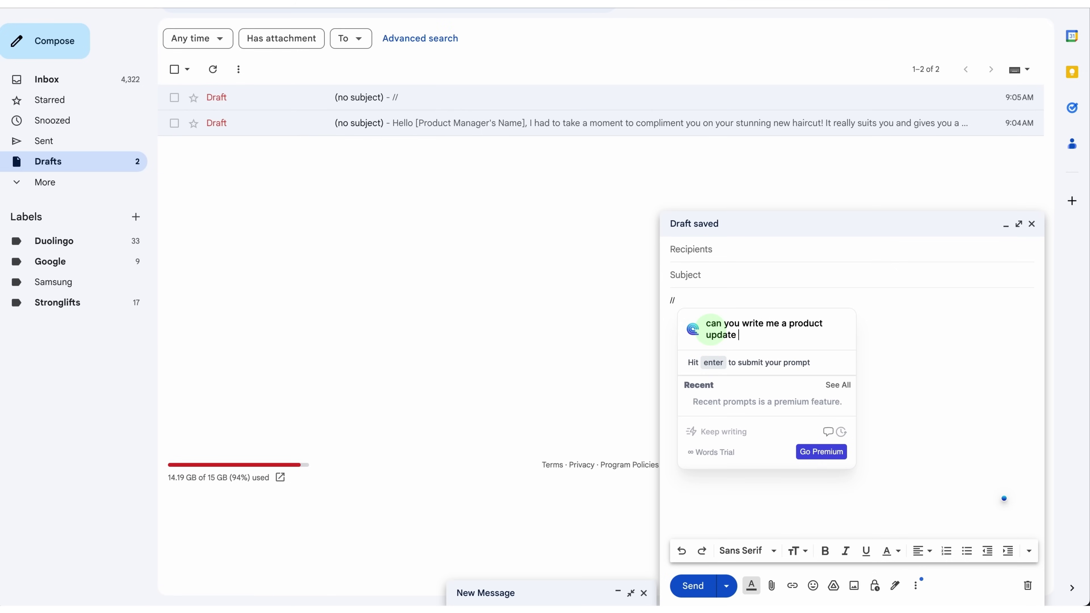
{"action": "type", "text": " email for the new mailtrap features?"}
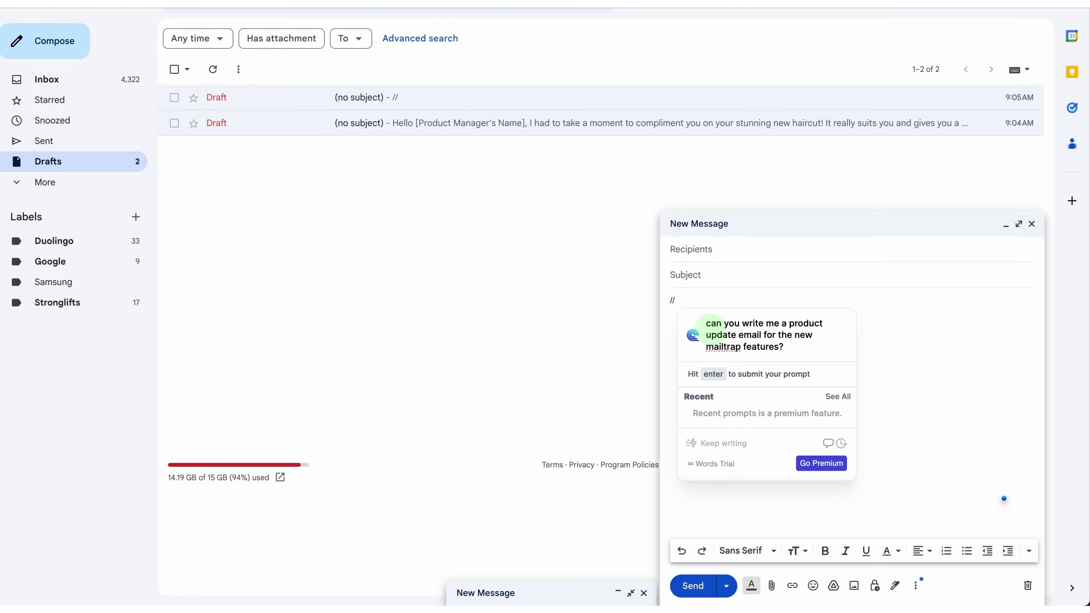
{"action": "key", "text": "Return"}
{"action": "scroll", "coordinate": [726, 199], "scroll_direction": "up", "scroll_amount": 5}
{"action": "scroll", "coordinate": [728, 204], "scroll_direction": "down", "scroll_amount": 3}
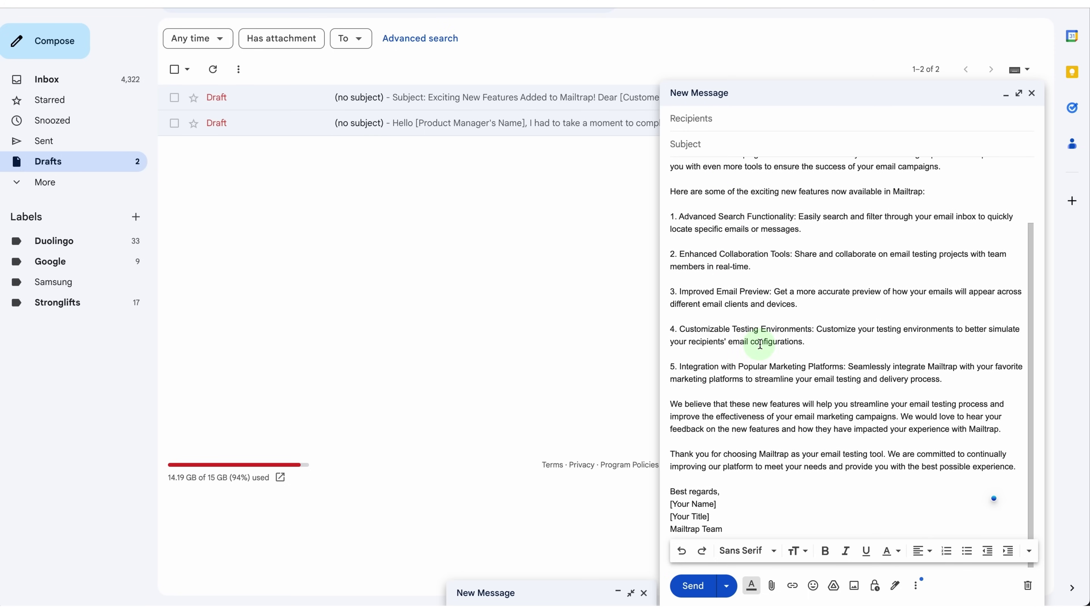
Replace the haircut compliment draft's body with Compose AI's French translation
{"action": "left_click", "coordinate": [461, 118]}
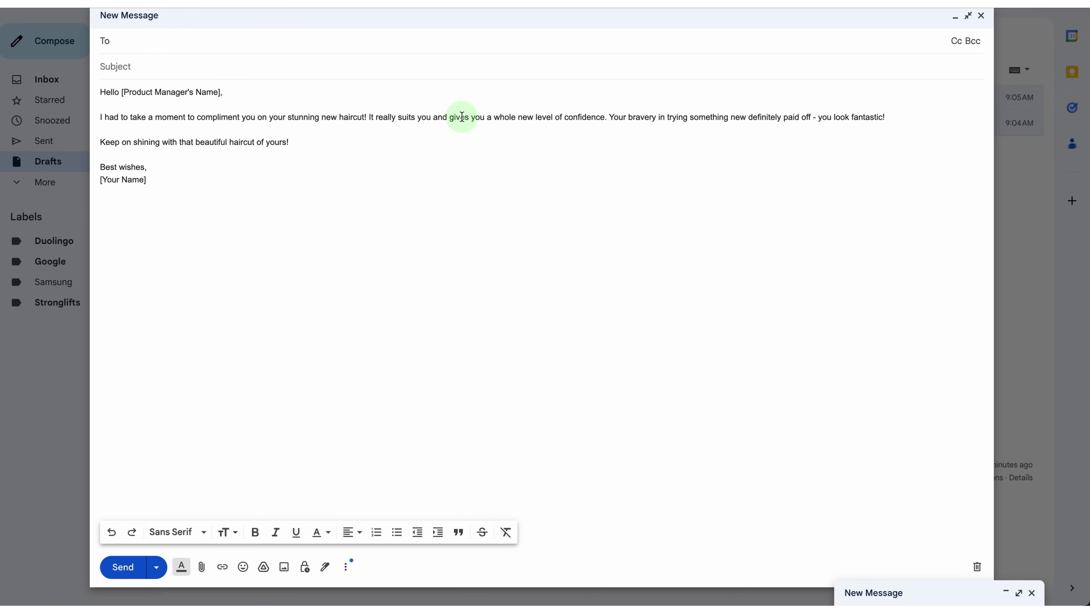
{"action": "left_click_drag", "start_coordinate": [199, 153], "coordinate": [115, 98]}
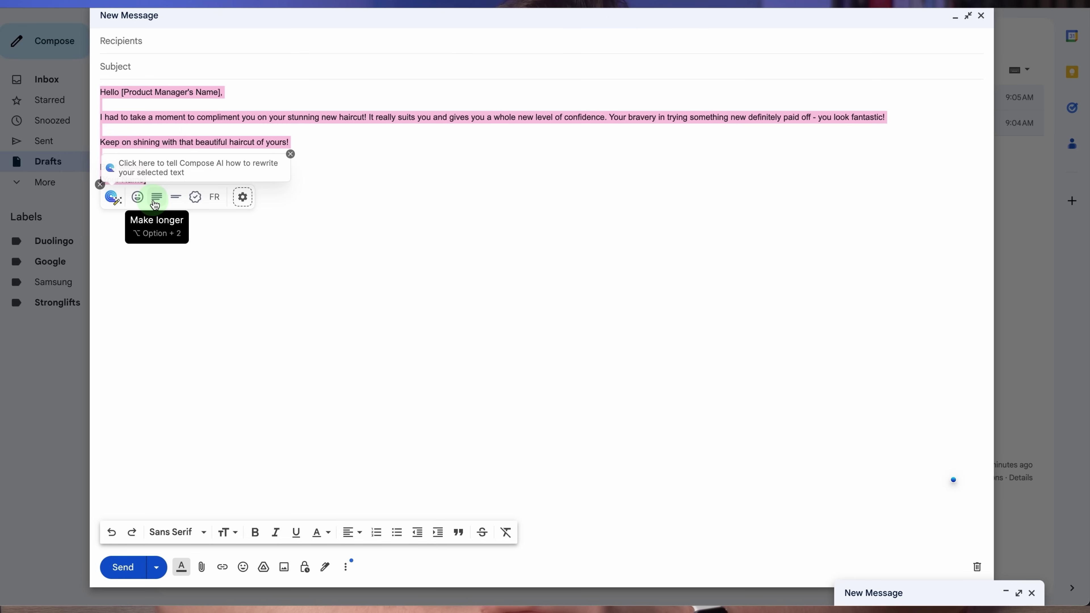
{"action": "left_click", "coordinate": [213, 199]}
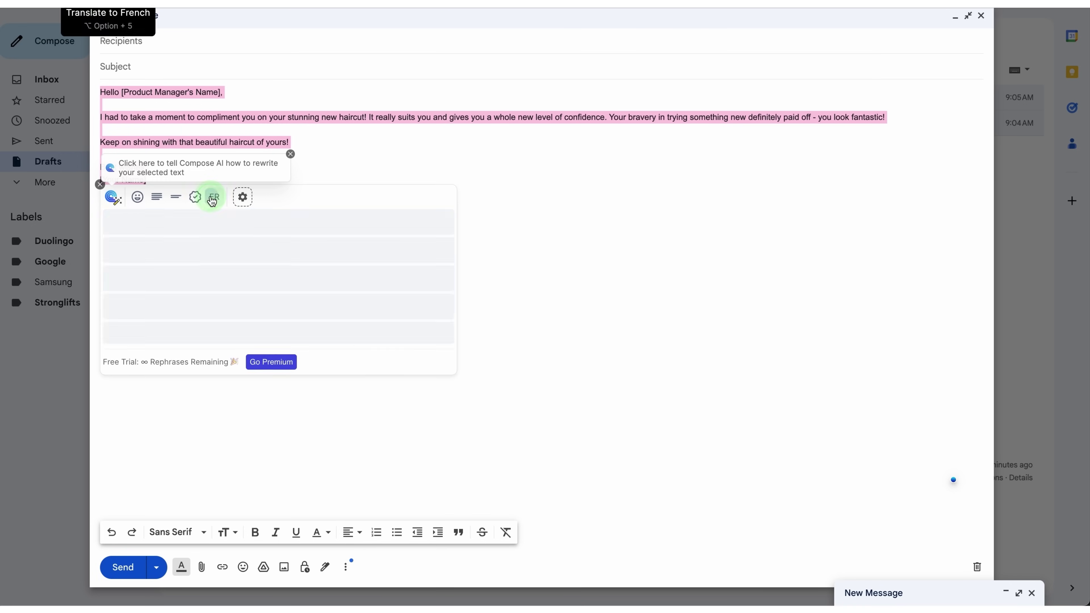
{"action": "scroll", "coordinate": [304, 304], "scroll_direction": "down", "scroll_amount": 3}
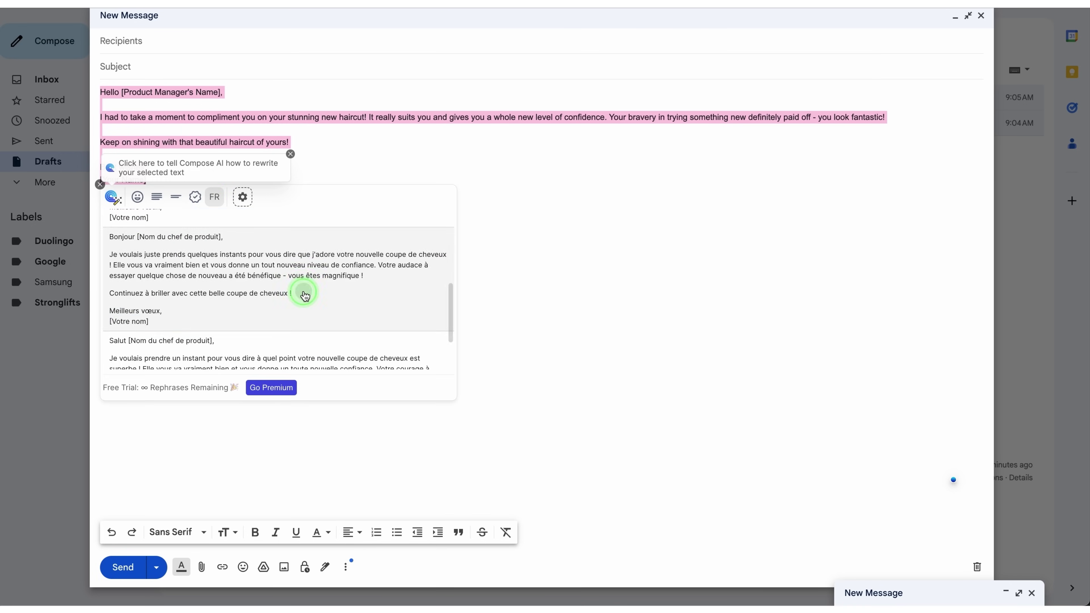
{"action": "left_click", "coordinate": [306, 296]}
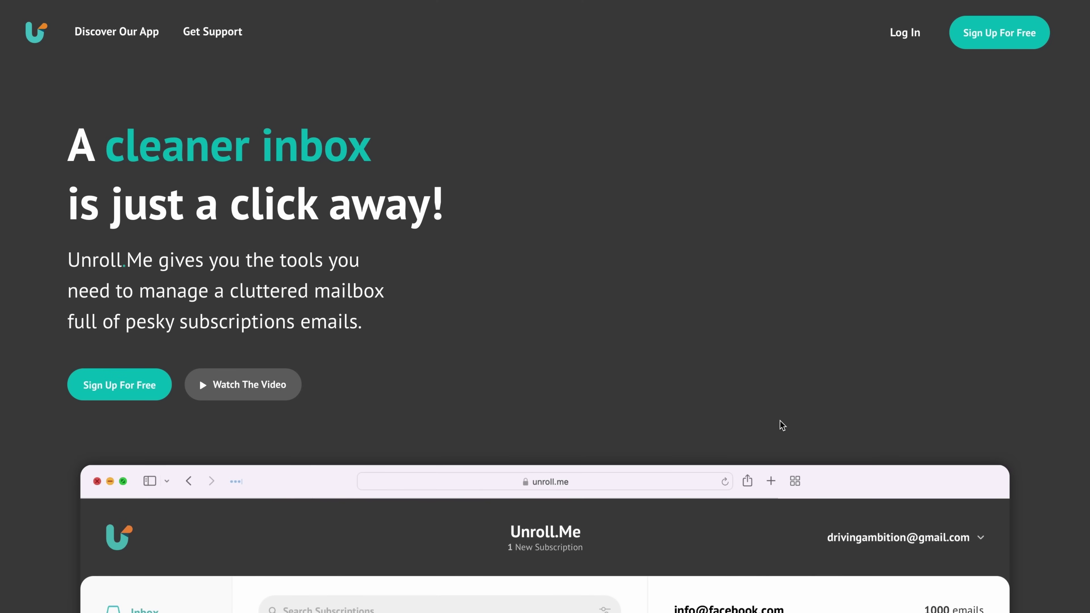
Scroll down the Unroll.me homepage past the features and app mockups to the footer
{"action": "scroll", "coordinate": [780, 423], "scroll_direction": "down", "scroll_amount": 3}
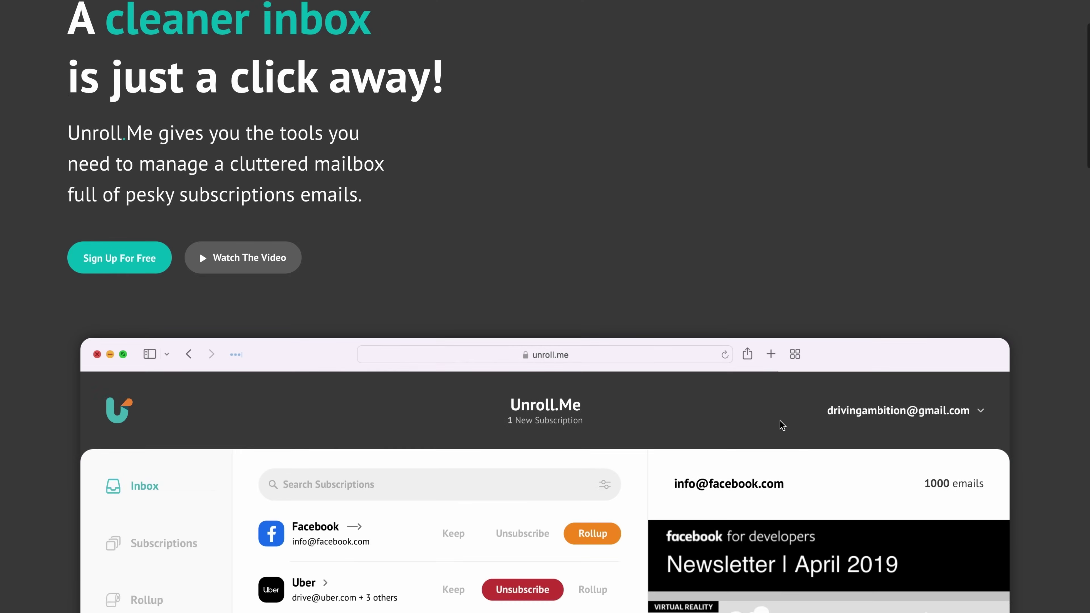
{"action": "scroll", "coordinate": [780, 423], "scroll_direction": "down", "scroll_amount": 15}
{"action": "scroll", "coordinate": [780, 421], "scroll_direction": "down", "scroll_amount": 10}
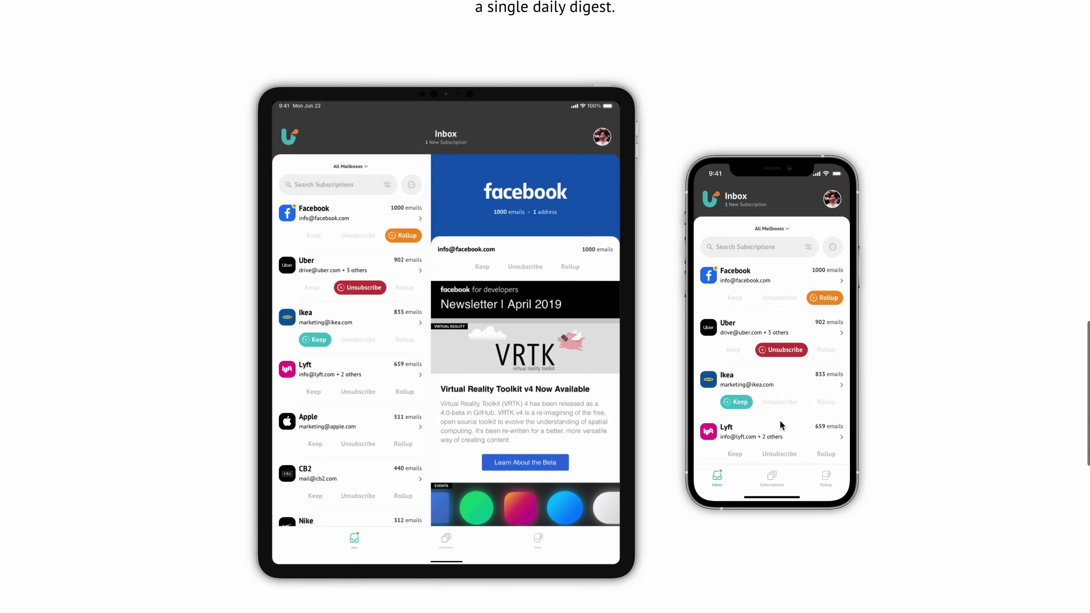
{"action": "scroll", "coordinate": [780, 422], "scroll_direction": "down", "scroll_amount": 10}
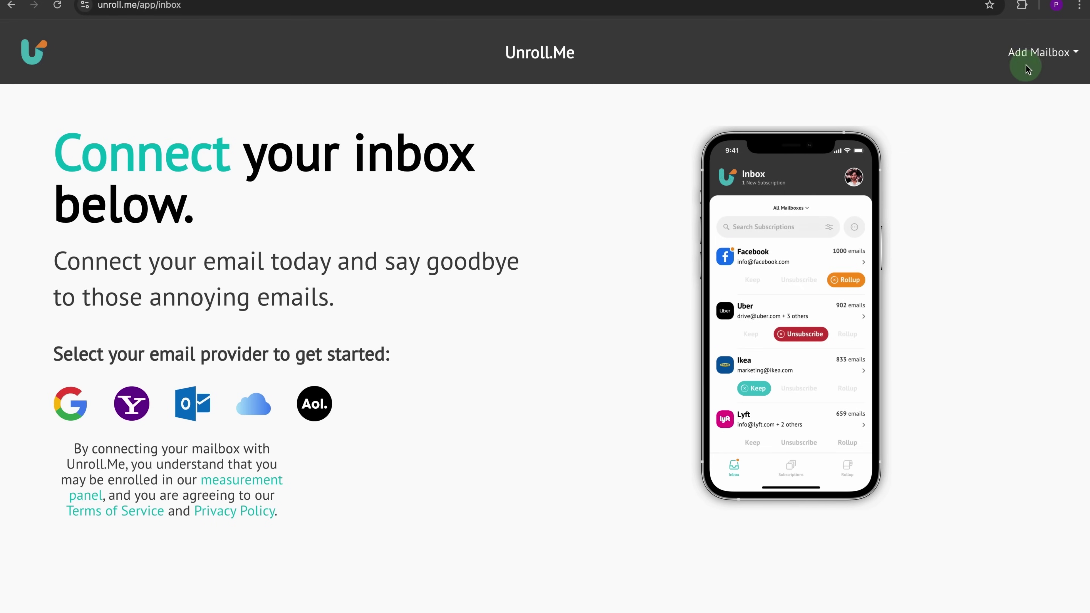
Connect the Outlook mailbox to Unroll.me and complete the onboarding slides
{"action": "left_click", "coordinate": [1028, 69]}
{"action": "left_click", "coordinate": [996, 137]}
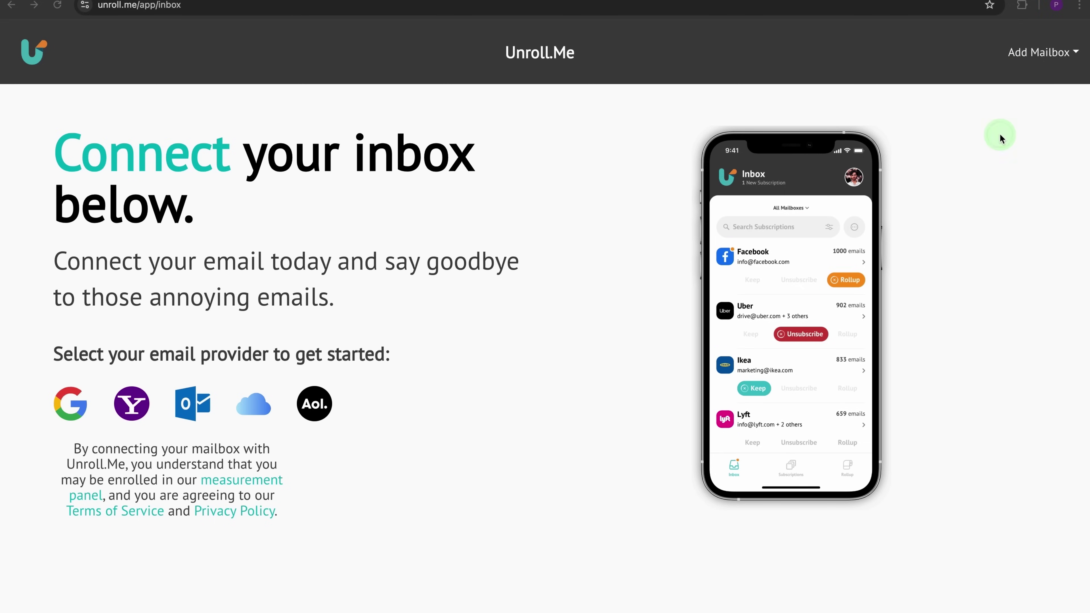
{"action": "left_click", "coordinate": [566, 221]}
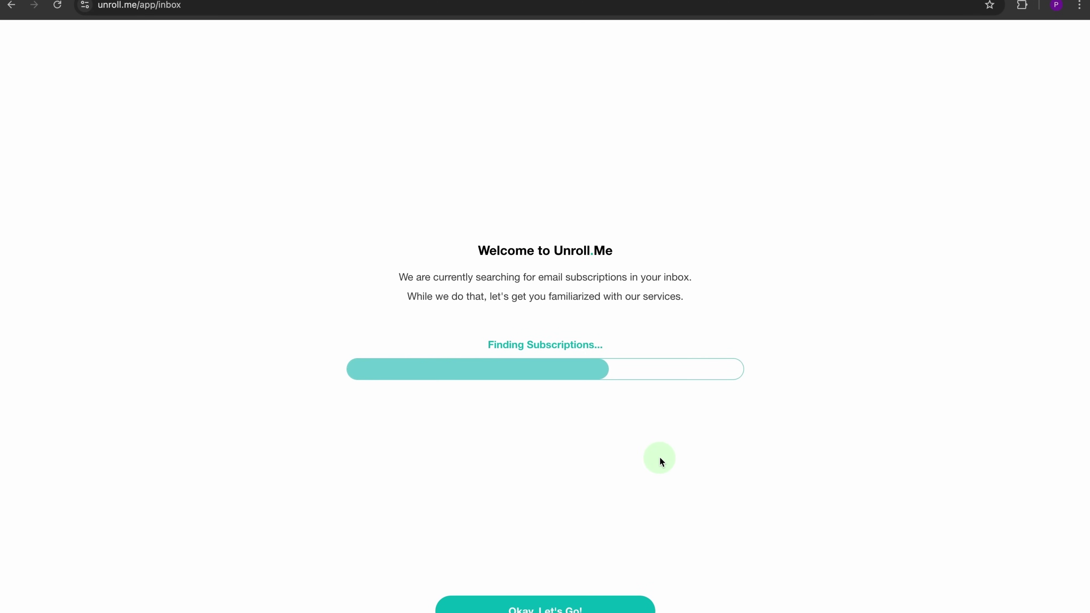
{"action": "left_click", "coordinate": [533, 606]}
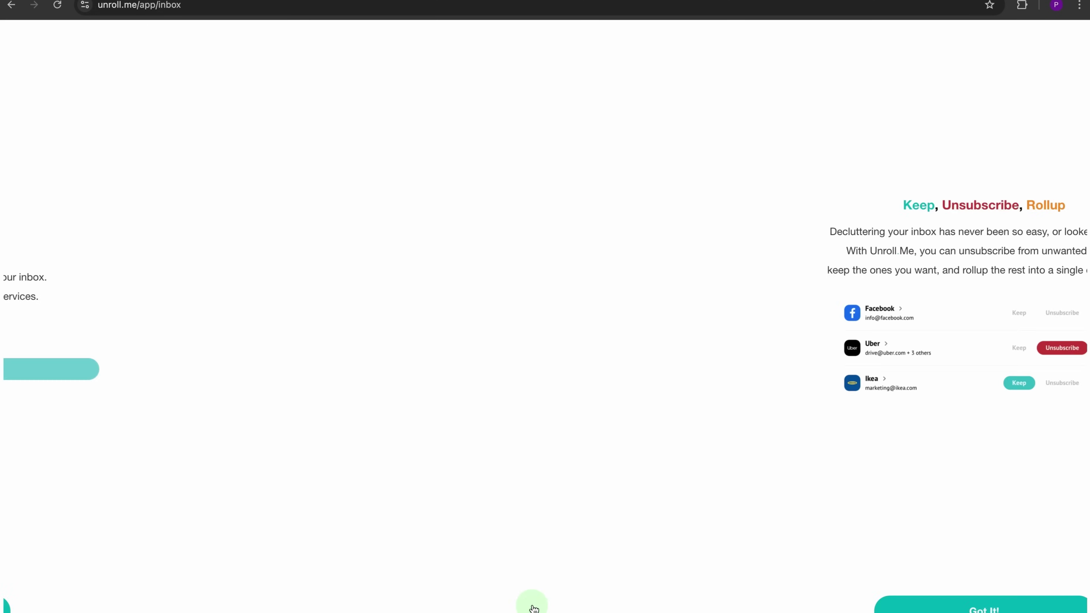
{"action": "left_click", "coordinate": [534, 608]}
{"action": "left_click", "coordinate": [534, 608]}
{"action": "left_click", "coordinate": [534, 608]}
{"action": "left_click", "coordinate": [534, 609]}
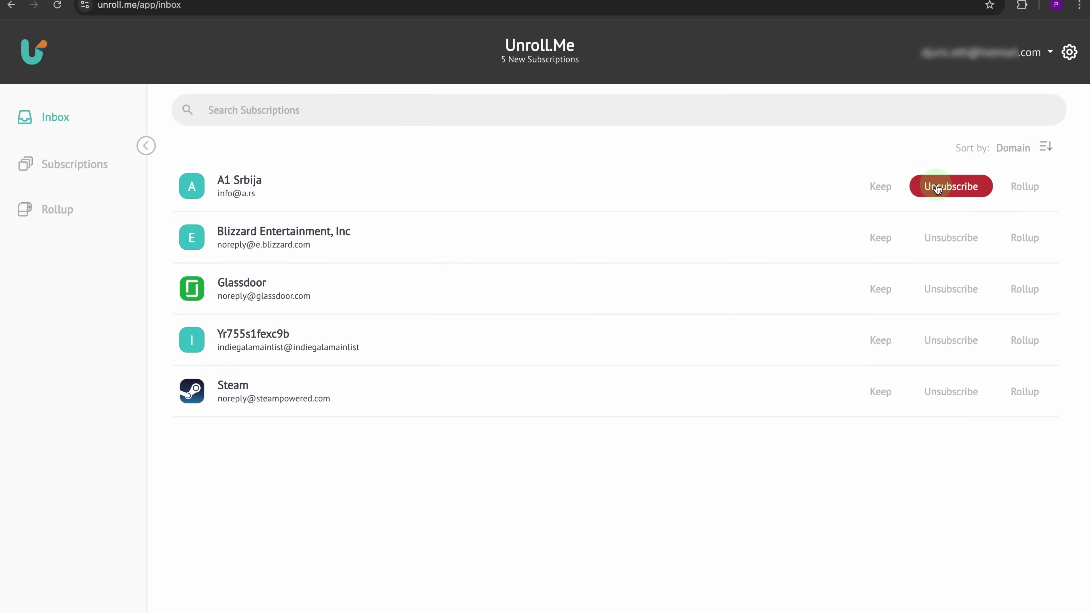
Unsubscribe from Blizzard, Glassdoor, Yr755s1fexc9b and Steam, then view the Subscriptions overview
{"action": "left_click", "coordinate": [940, 236]}
{"action": "left_click", "coordinate": [940, 236]}
{"action": "left_click", "coordinate": [940, 236]}
{"action": "left_click", "coordinate": [940, 233]}
{"action": "left_click", "coordinate": [108, 171]}
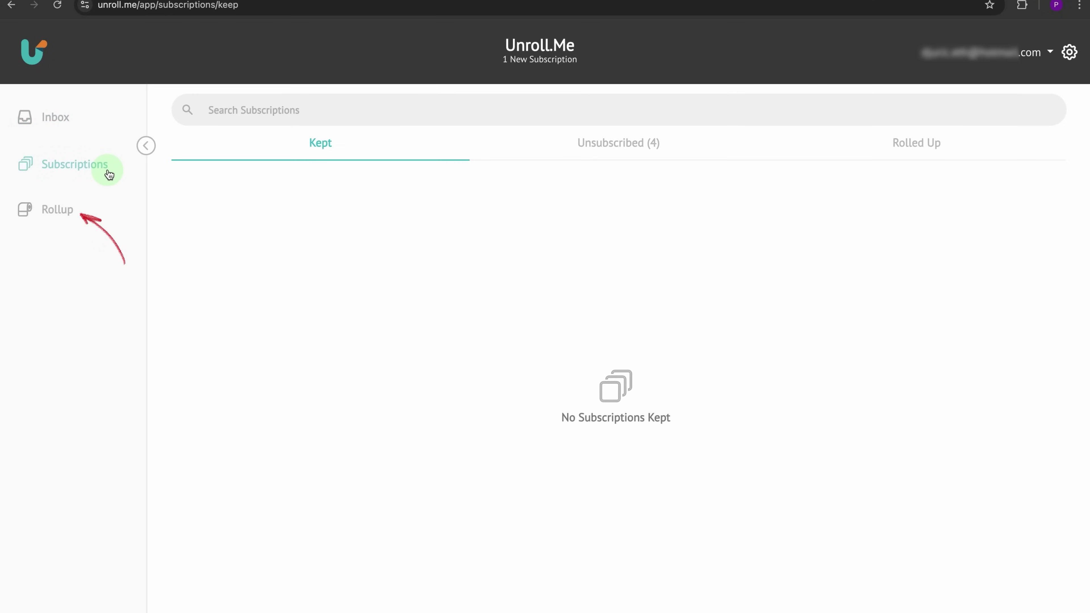